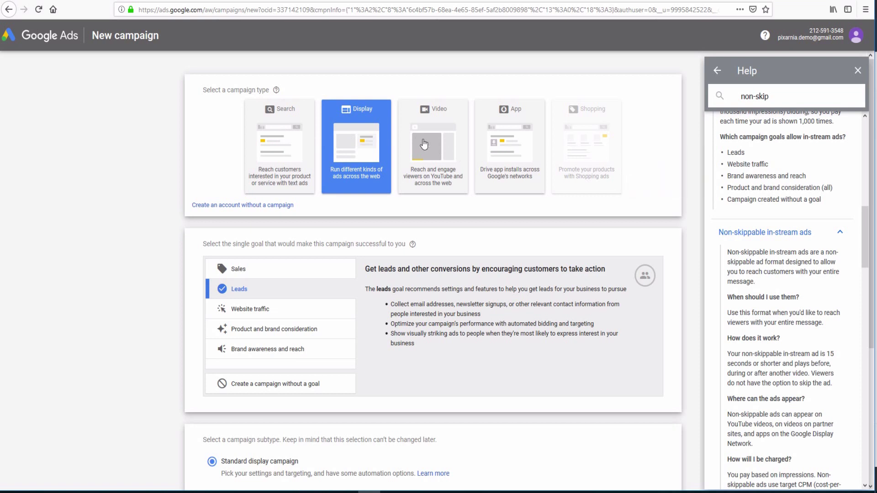
Step: Choose the Video campaign type and settle on Brand awareness and reach after comparing goals
{"action": "left_click", "coordinate": [422, 143]}
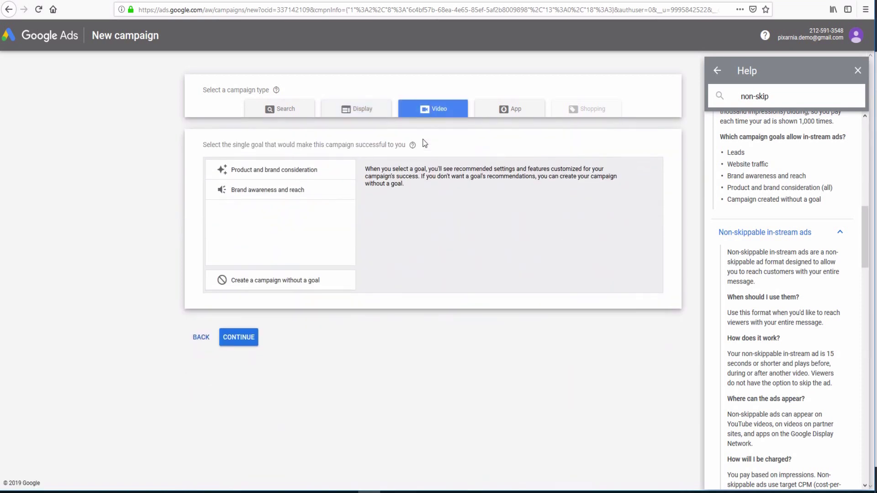
{"action": "left_click", "coordinate": [283, 169]}
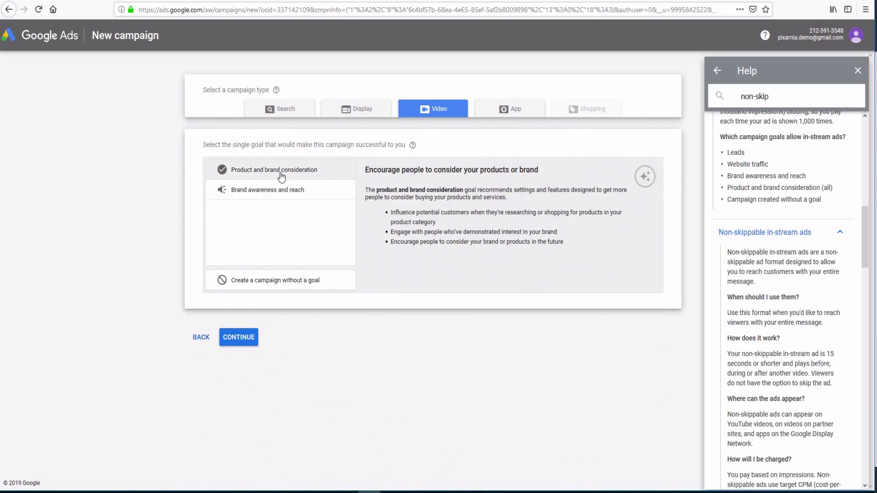
{"action": "left_click", "coordinate": [274, 187]}
{"action": "left_click", "coordinate": [264, 171]}
{"action": "left_click", "coordinate": [286, 192]}
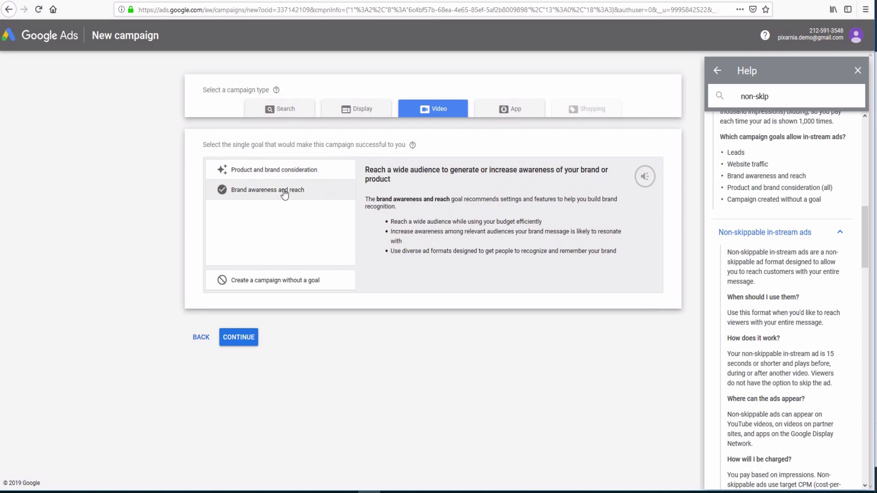
{"action": "left_click", "coordinate": [283, 175]}
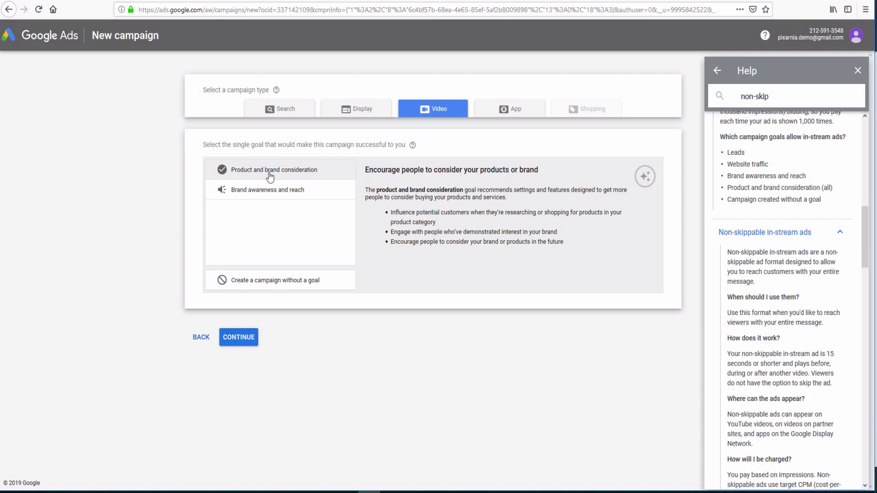
{"action": "left_click", "coordinate": [277, 191]}
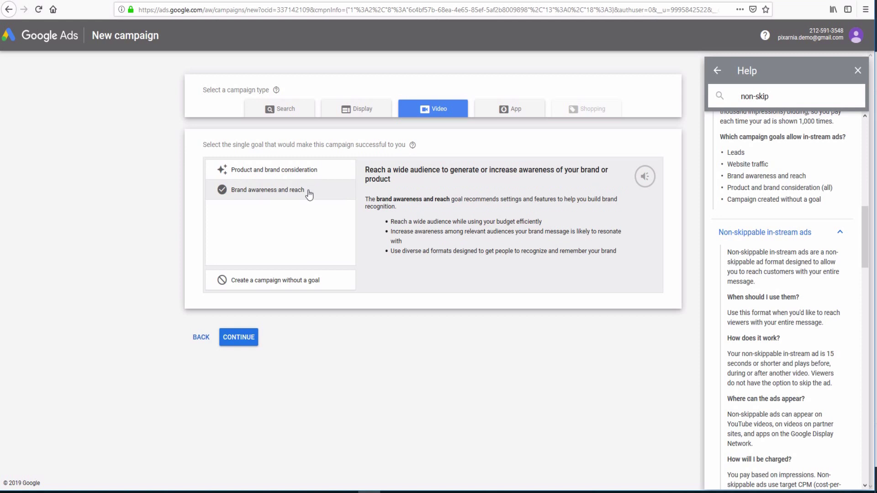
{"action": "left_click", "coordinate": [275, 193]}
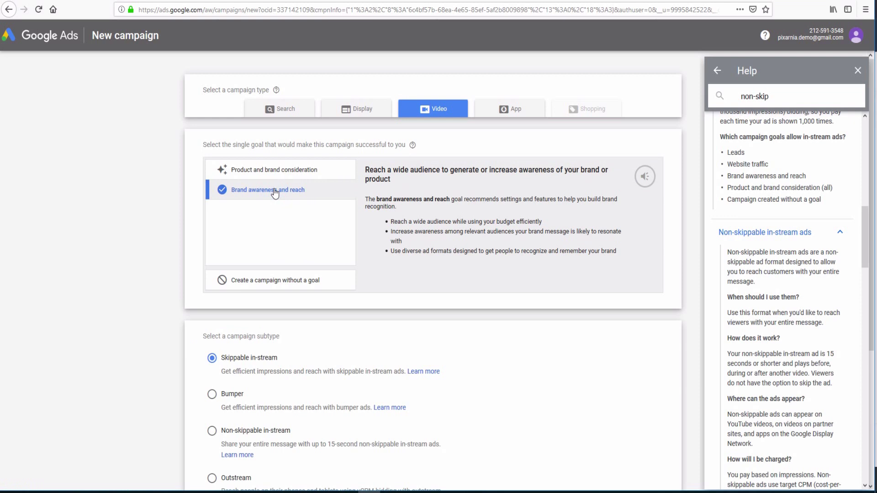
{"action": "scroll", "coordinate": [329, 236], "scroll_direction": "down", "scroll_amount": 2}
{"action": "scroll", "coordinate": [363, 263], "scroll_direction": "down", "scroll_amount": 2}
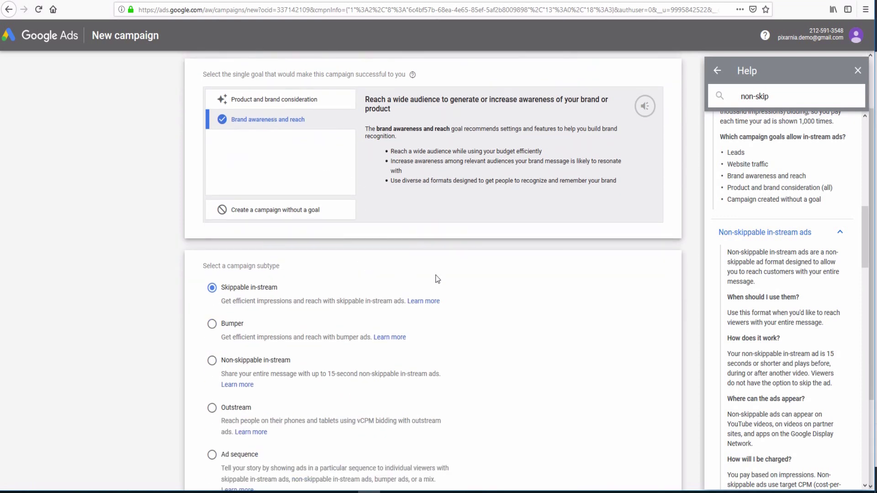
{"action": "scroll", "coordinate": [436, 277], "scroll_direction": "down", "scroll_amount": 1}
{"action": "scroll", "coordinate": [436, 277], "scroll_direction": "down", "scroll_amount": 2}
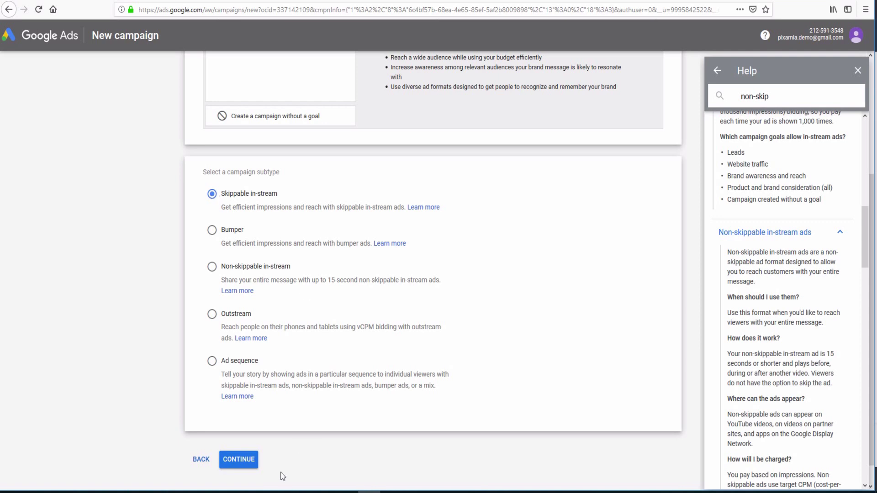
Step: Name the campaign Test 1 and give it a daily budget of 5.00 SKK
{"action": "left_click", "coordinate": [239, 459]}
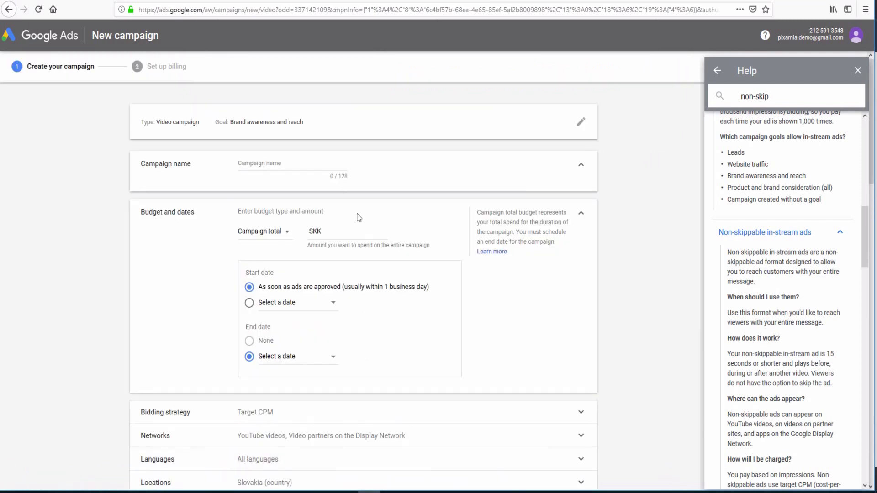
{"action": "left_click", "coordinate": [279, 163]}
{"action": "type", "text": "Test 1"}
{"action": "left_click", "coordinate": [287, 232]}
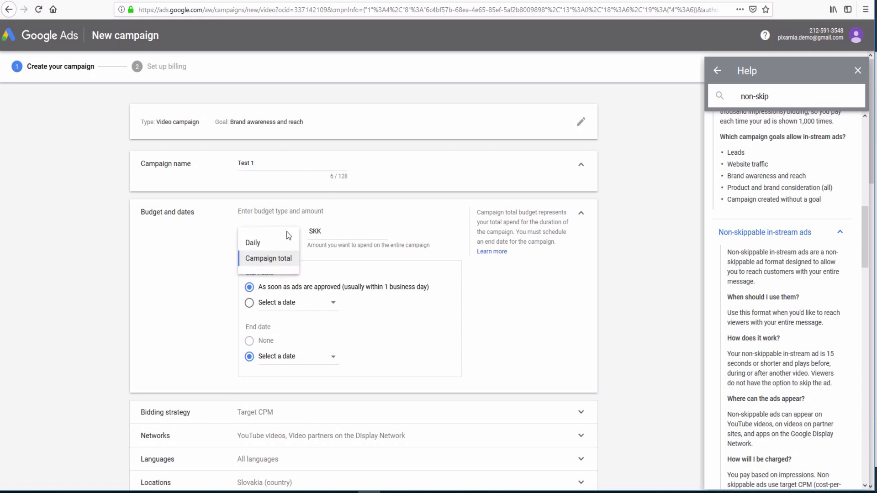
{"action": "left_click", "coordinate": [271, 243]}
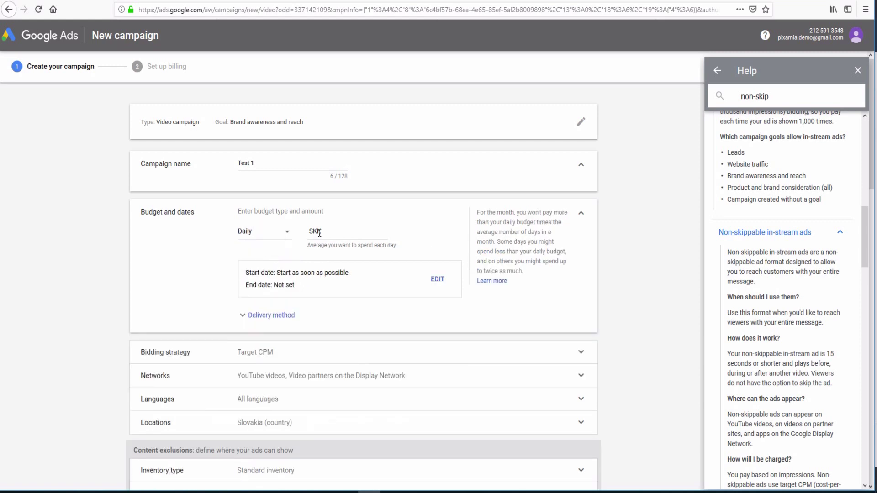
{"action": "left_click", "coordinate": [319, 231]}
{"action": "left_click", "coordinate": [331, 234]}
{"action": "type", "text": "5"}
{"action": "scroll", "coordinate": [395, 249], "scroll_direction": "down", "scroll_amount": 1}
{"action": "scroll", "coordinate": [384, 254], "scroll_direction": "down", "scroll_amount": 2}
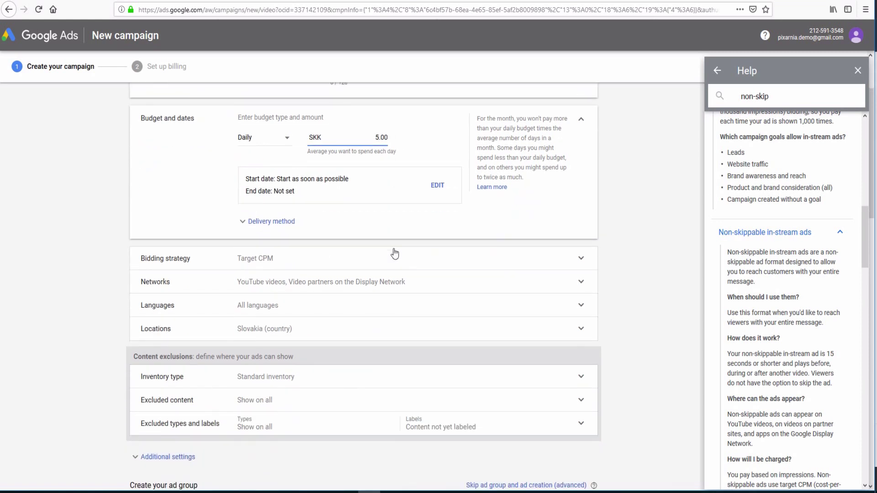
Step: Check the bidding strategy settings, then expand the Networks options
{"action": "left_click", "coordinate": [582, 261]}
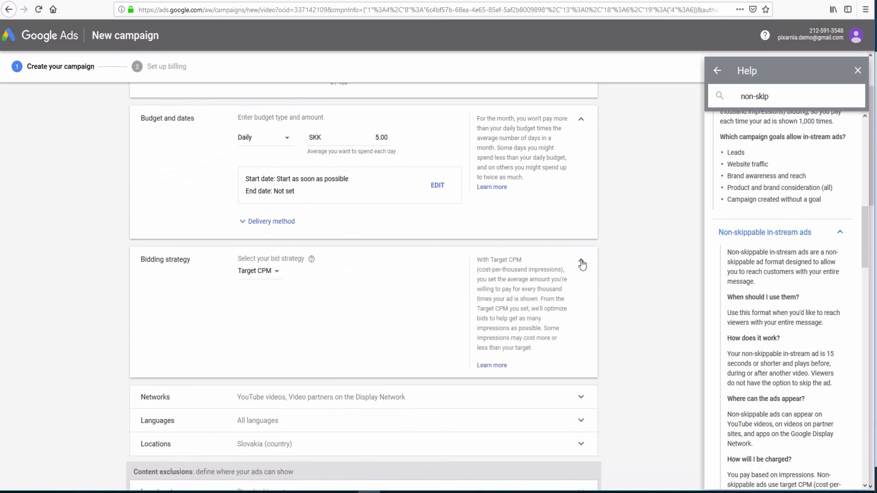
{"action": "left_click", "coordinate": [582, 261]}
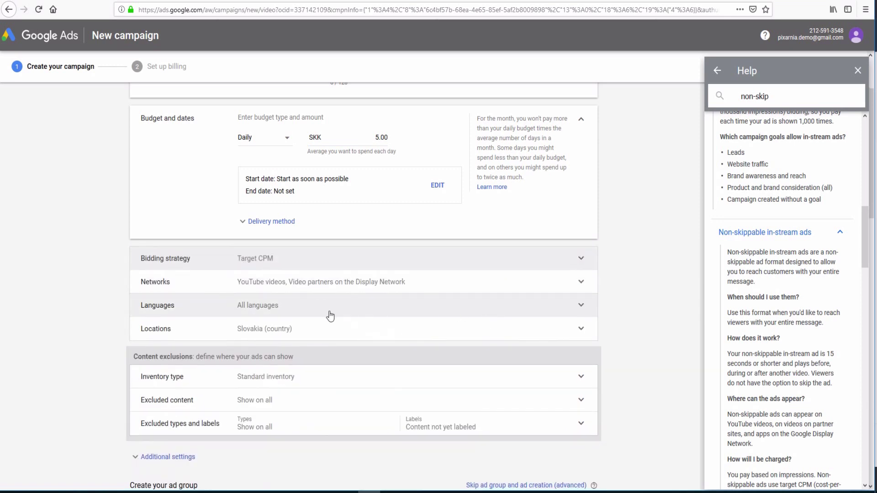
{"action": "left_click", "coordinate": [580, 281]}
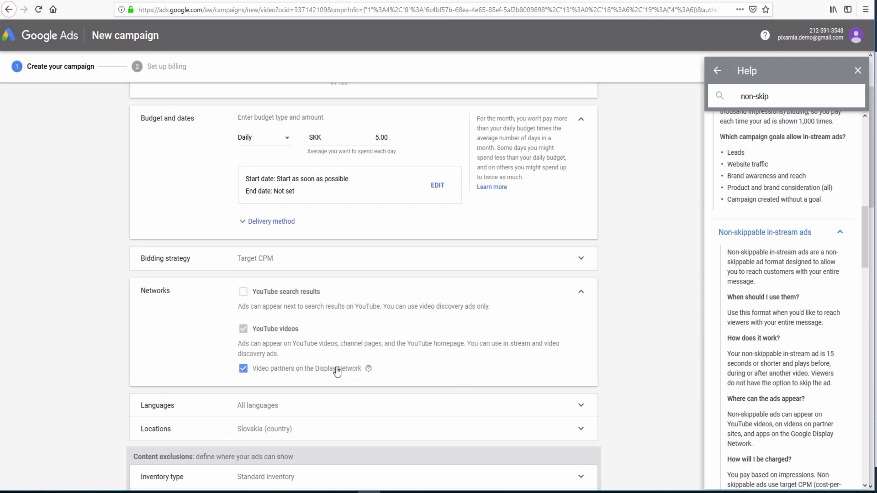
Step: Exclude Display Network video partners and make English the campaign's target language
{"action": "left_click", "coordinate": [243, 368]}
{"action": "scroll", "coordinate": [499, 353], "scroll_direction": "down", "scroll_amount": 1}
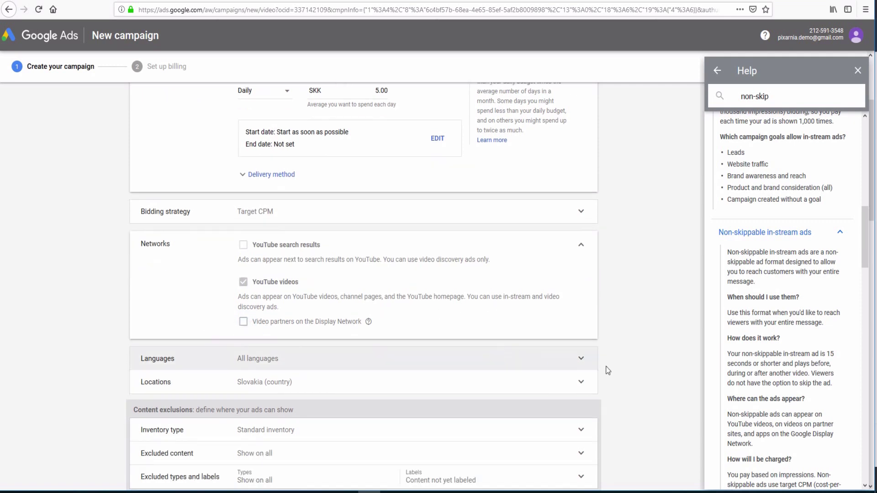
{"action": "left_click", "coordinate": [581, 359]}
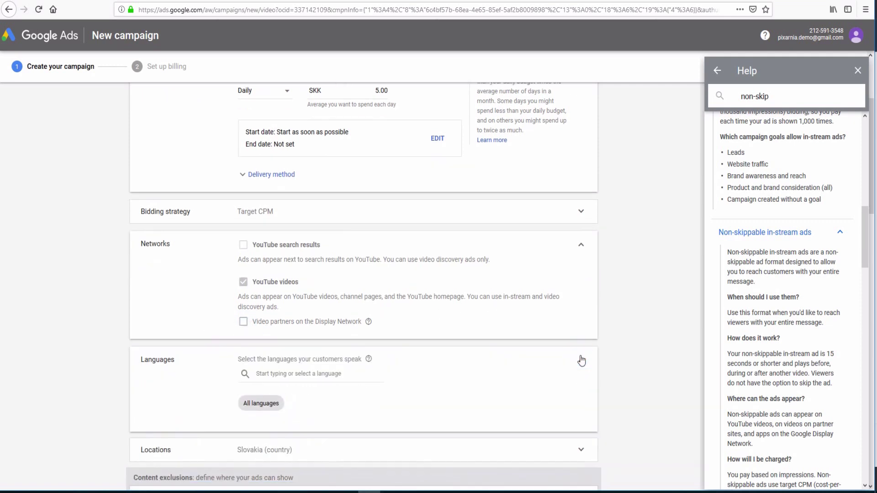
{"action": "left_click", "coordinate": [317, 374]}
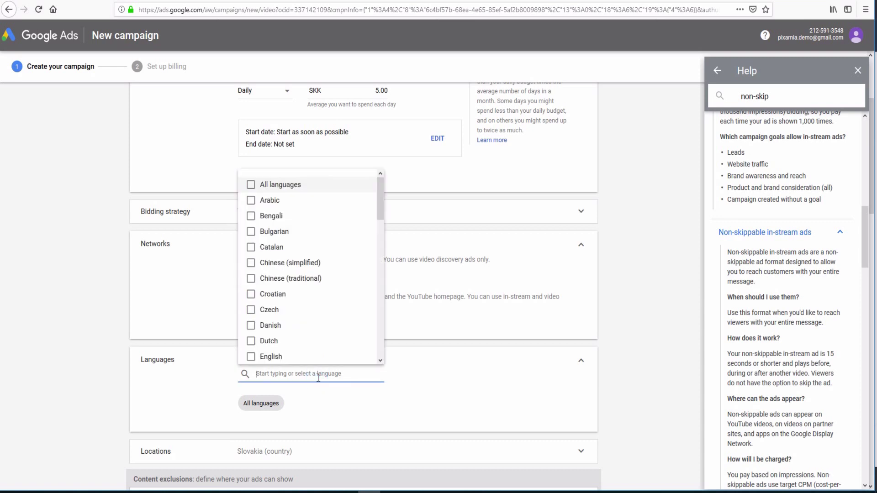
{"action": "left_click", "coordinate": [251, 356]}
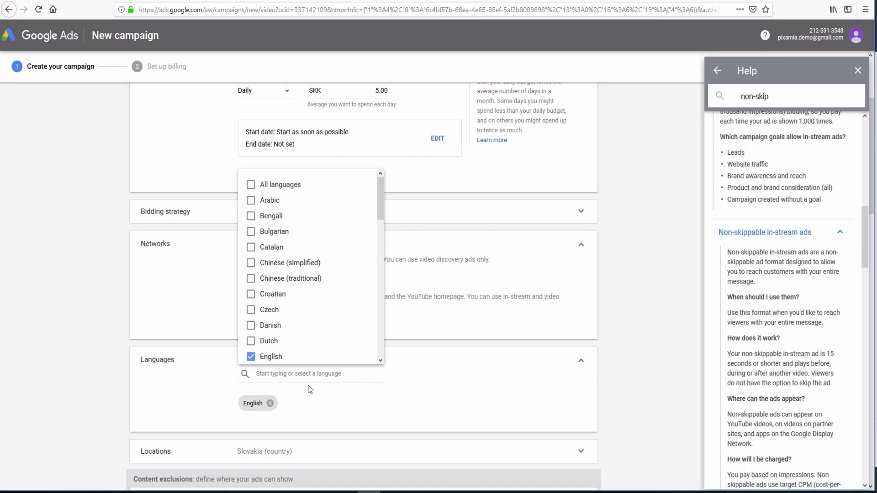
{"action": "left_click", "coordinate": [360, 408]}
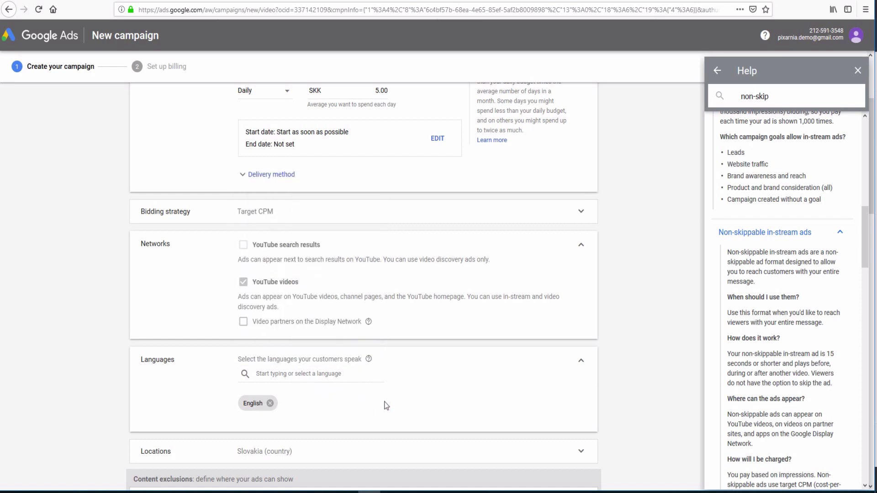
{"action": "scroll", "coordinate": [384, 405], "scroll_direction": "down", "scroll_amount": 1}
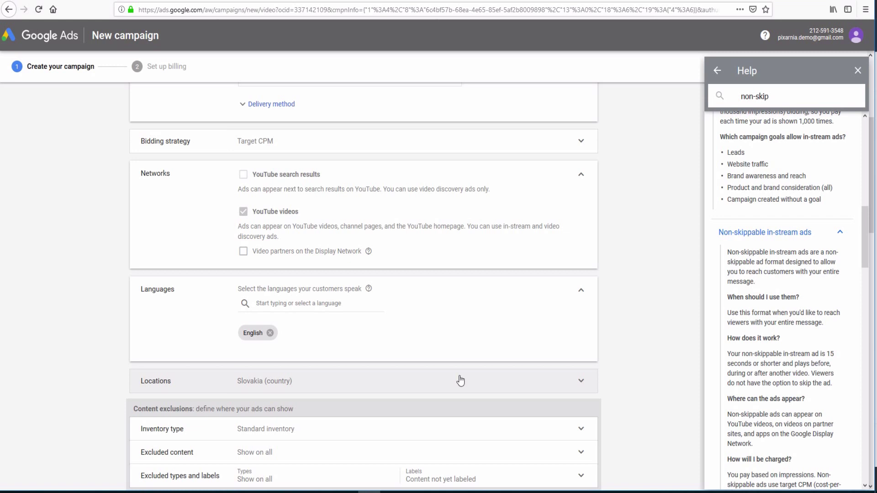
{"action": "scroll", "coordinate": [460, 380], "scroll_direction": "down", "scroll_amount": 1}
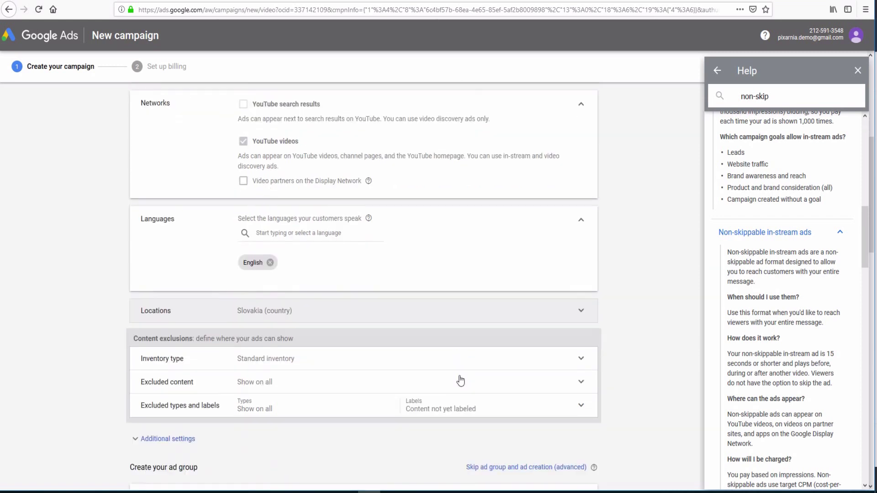
Step: Search for usa and replace Slovakia with United States as the target location
{"action": "left_click", "coordinate": [453, 307]}
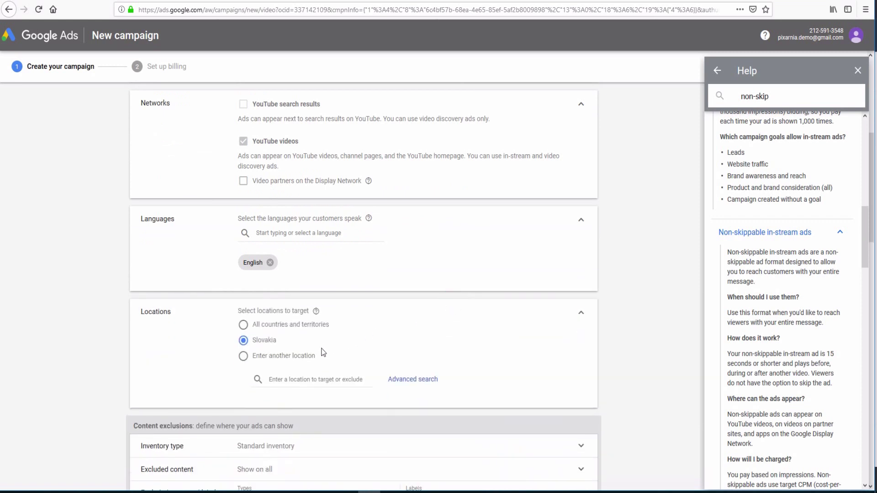
{"action": "left_click", "coordinate": [296, 380]}
{"action": "type", "text": "usa"}
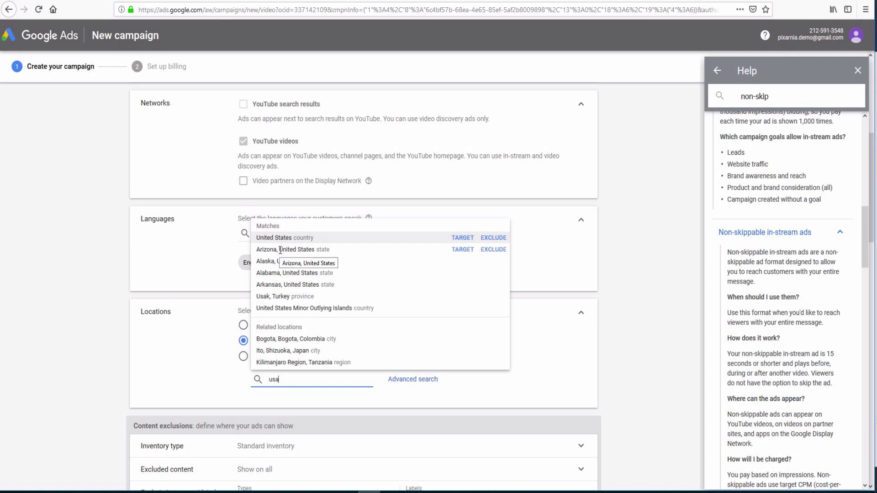
{"action": "left_click", "coordinate": [283, 237]}
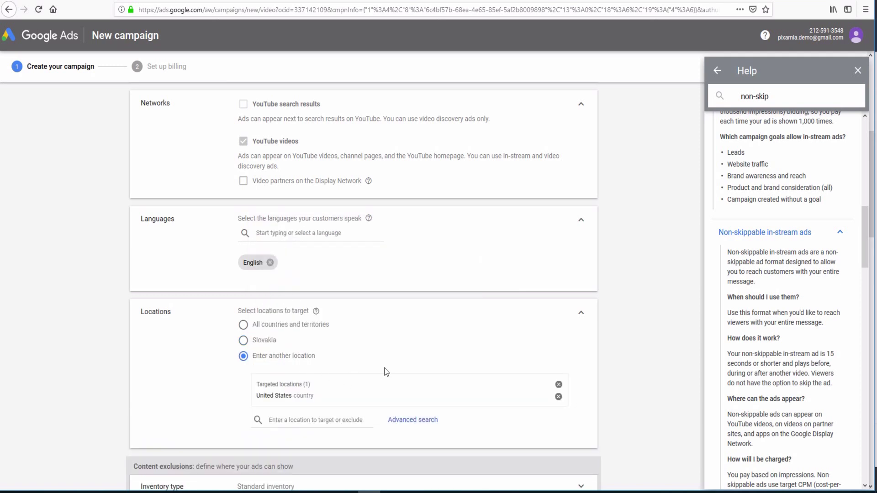
{"action": "scroll", "coordinate": [384, 372], "scroll_direction": "down", "scroll_amount": 5}
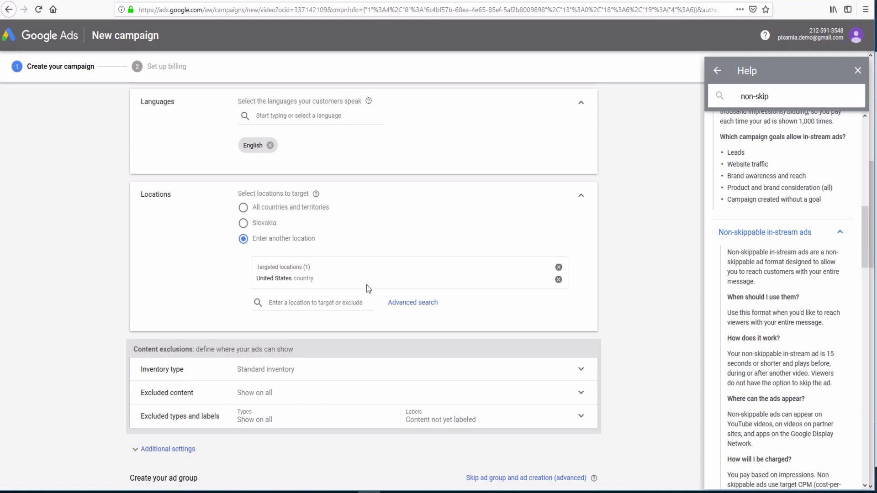
{"action": "scroll", "coordinate": [368, 289], "scroll_direction": "down", "scroll_amount": 3}
{"action": "scroll", "coordinate": [368, 288], "scroll_direction": "down", "scroll_amount": 3}
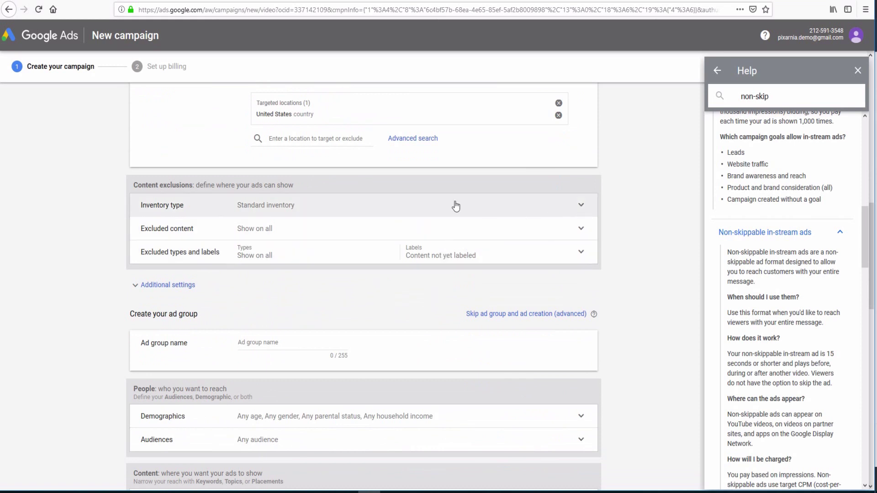
Step: Exclude tragedy, social issues, sexual, shocking and profane content; name the ad group Test USA
{"action": "left_click", "coordinate": [580, 229]}
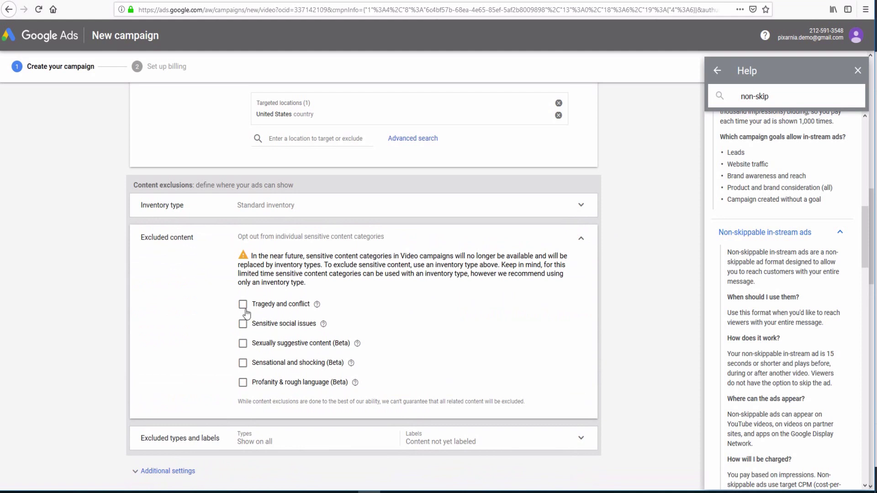
{"action": "left_click", "coordinate": [243, 305]}
{"action": "left_click", "coordinate": [243, 323]}
{"action": "left_click", "coordinate": [242, 343]}
{"action": "left_click", "coordinate": [243, 362]}
{"action": "left_click", "coordinate": [243, 382]}
{"action": "scroll", "coordinate": [447, 360], "scroll_direction": "down", "scroll_amount": 3}
{"action": "scroll", "coordinate": [447, 360], "scroll_direction": "down", "scroll_amount": 2}
{"action": "scroll", "coordinate": [448, 361], "scroll_direction": "down", "scroll_amount": 2}
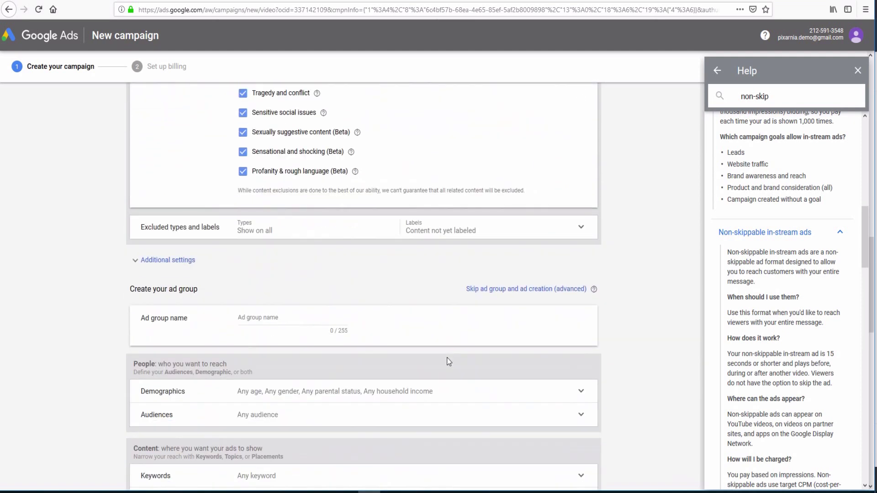
{"action": "scroll", "coordinate": [447, 361], "scroll_direction": "down", "scroll_amount": 1}
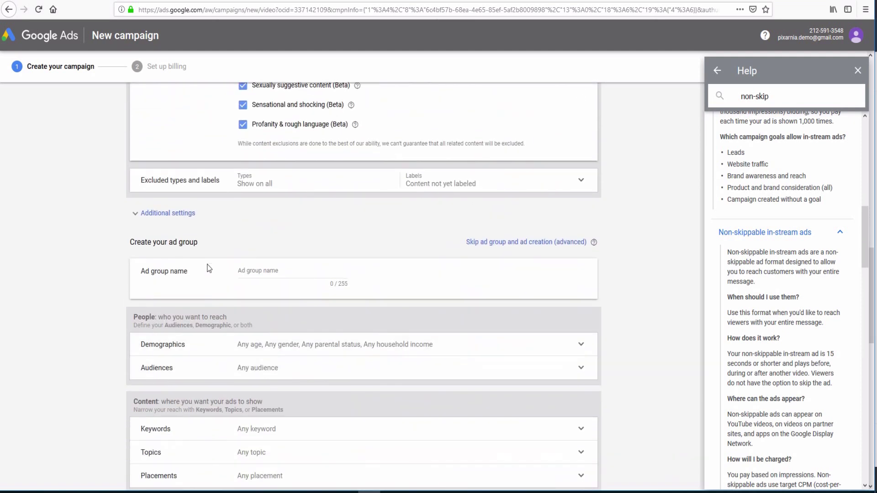
{"action": "left_click", "coordinate": [257, 270]}
{"action": "type", "text": "Test USA"}
{"action": "scroll", "coordinate": [446, 241], "scroll_direction": "down", "scroll_amount": 3}
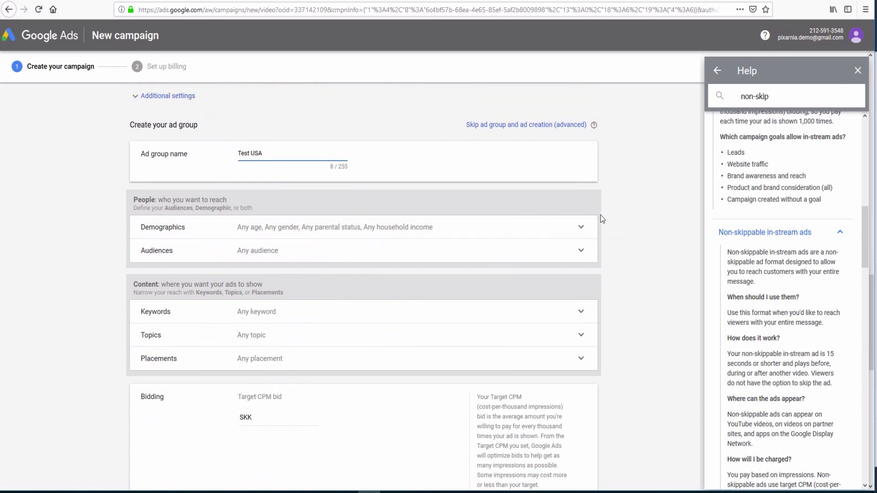
Step: Untick the 18-24, 65+ and Unknown age groups in demographic targeting
{"action": "left_click", "coordinate": [581, 226]}
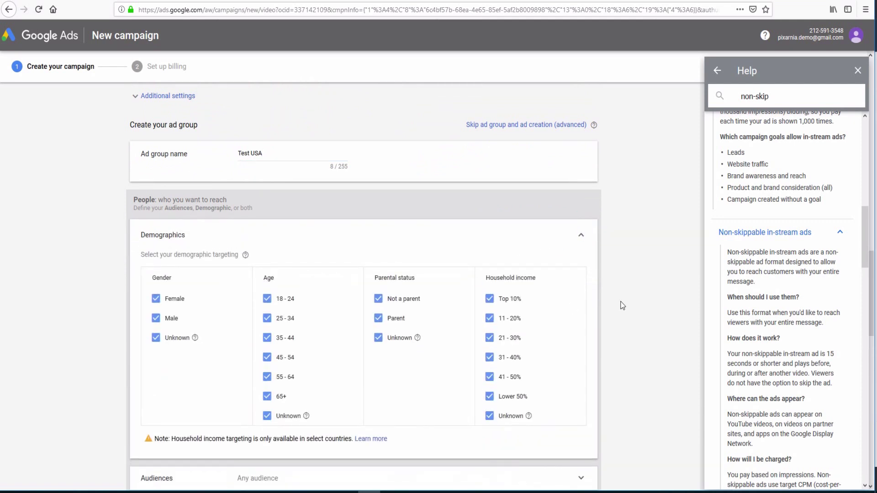
{"action": "scroll", "coordinate": [621, 305], "scroll_direction": "down", "scroll_amount": 2}
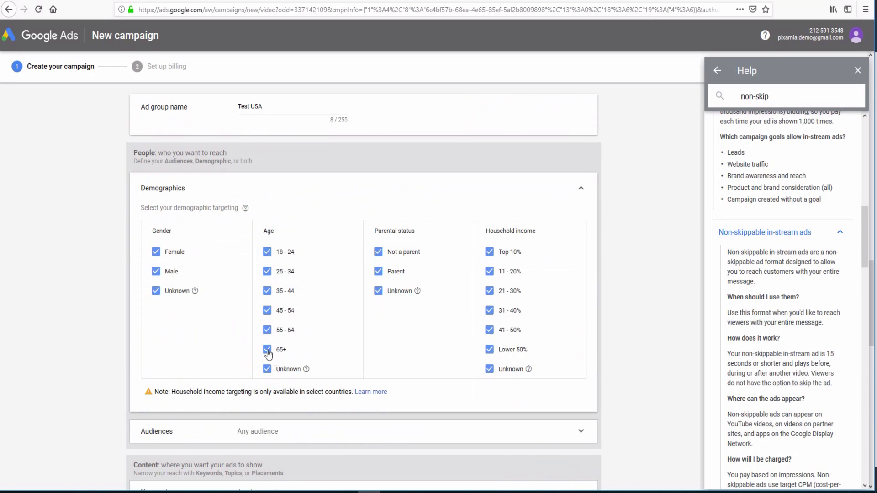
{"action": "left_click", "coordinate": [267, 251]}
{"action": "left_click", "coordinate": [267, 349]}
{"action": "left_click", "coordinate": [266, 368]}
{"action": "scroll", "coordinate": [491, 314], "scroll_direction": "down", "scroll_amount": 1}
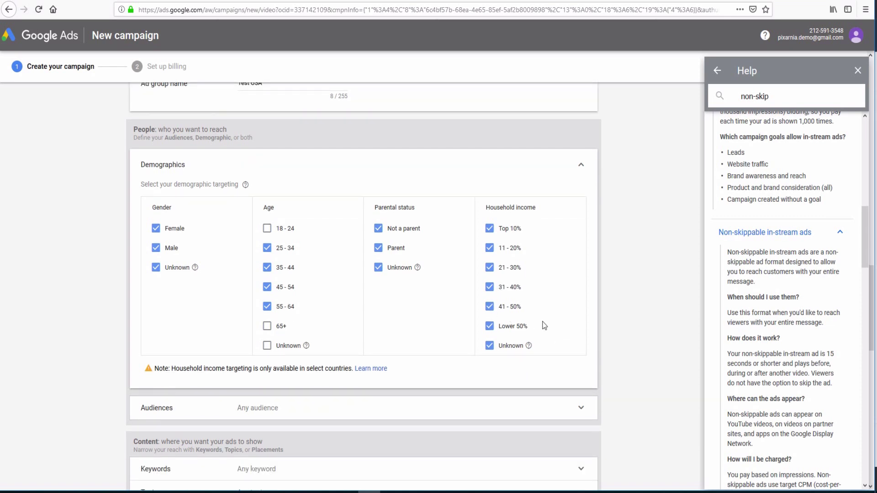
Step: Untick the 41-50%, Lower 50% and Unknown household income groups
{"action": "left_click", "coordinate": [489, 306]}
{"action": "left_click", "coordinate": [489, 326]}
{"action": "left_click", "coordinate": [490, 346]}
{"action": "scroll", "coordinate": [556, 301], "scroll_direction": "down", "scroll_amount": 1}
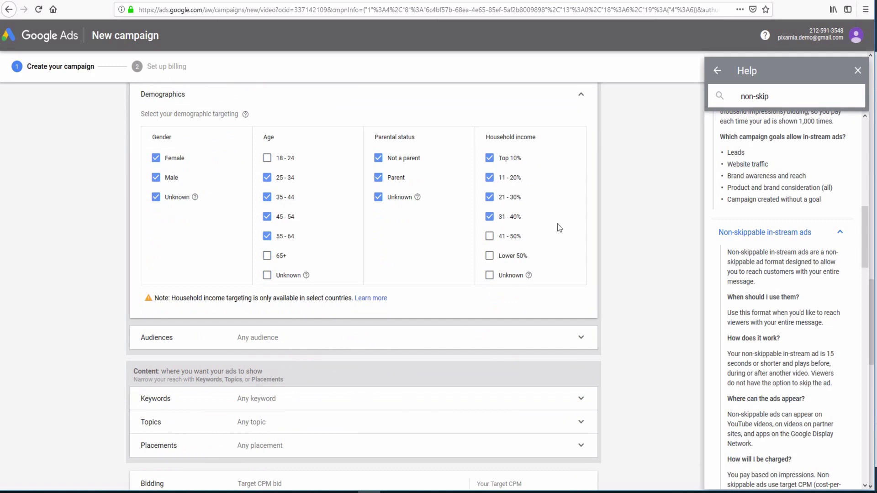
{"action": "scroll", "coordinate": [557, 227], "scroll_direction": "down", "scroll_amount": 1}
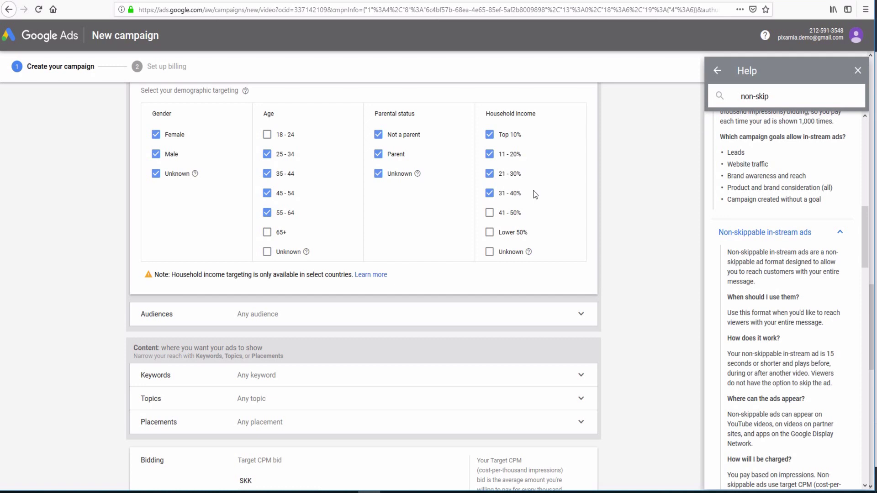
{"action": "scroll", "coordinate": [525, 189], "scroll_direction": "down", "scroll_amount": 1}
{"action": "scroll", "coordinate": [524, 189], "scroll_direction": "down", "scroll_amount": 1}
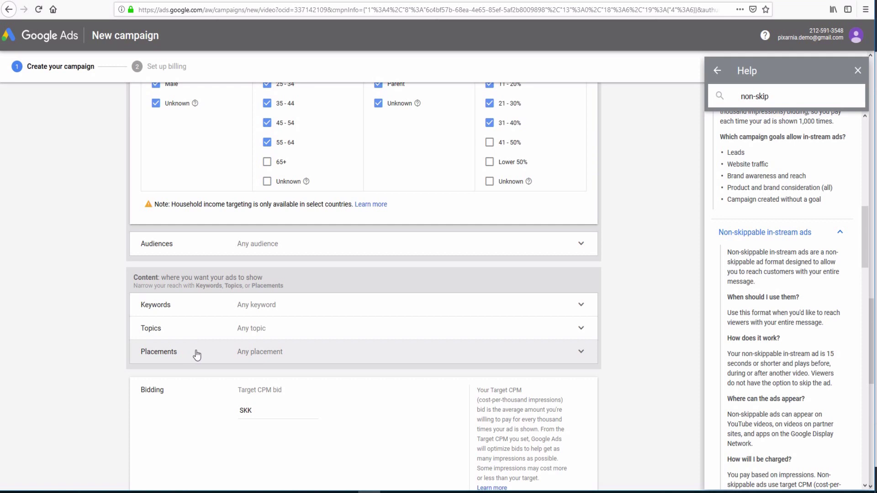
Step: Glance at the audience targeting options, then expand Placements targeting
{"action": "left_click", "coordinate": [355, 243]}
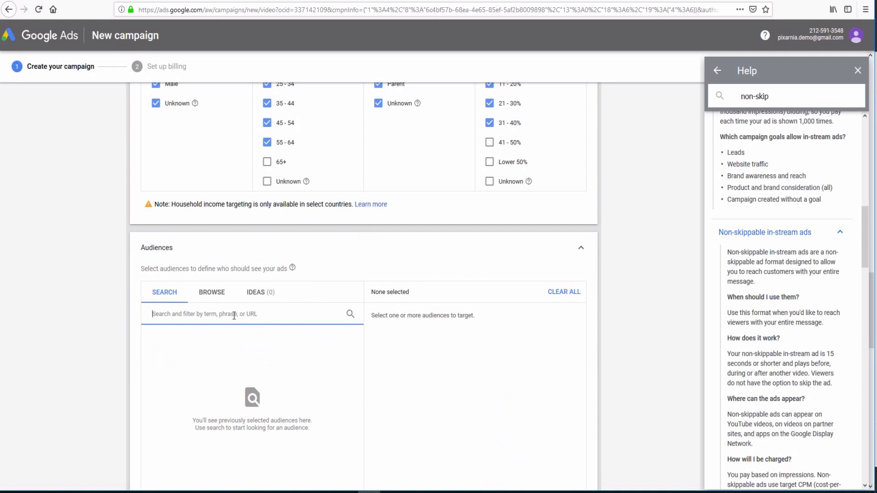
{"action": "left_click", "coordinate": [580, 247]}
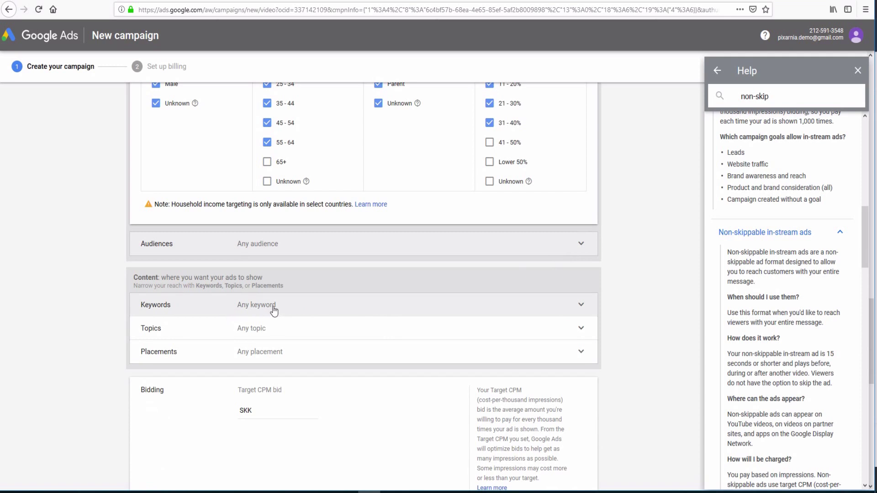
{"action": "scroll", "coordinate": [272, 311], "scroll_direction": "down", "scroll_amount": 2}
{"action": "scroll", "coordinate": [277, 301], "scroll_direction": "down", "scroll_amount": 1}
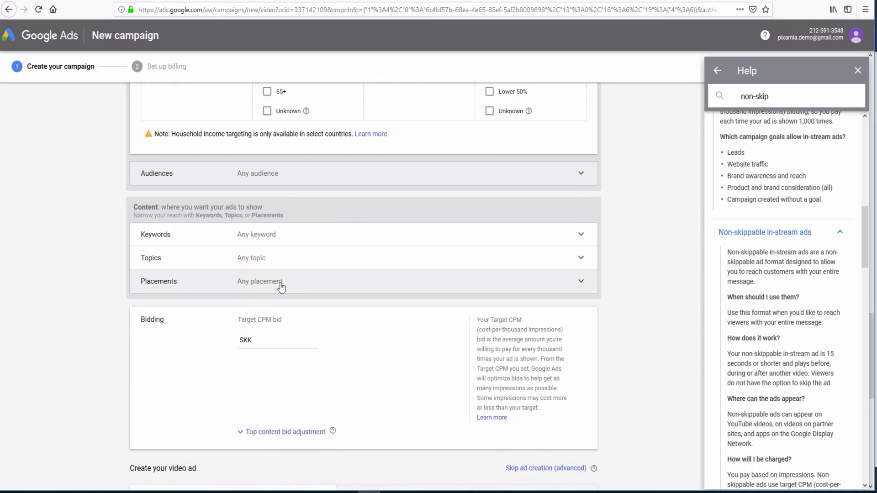
{"action": "left_click", "coordinate": [281, 283]}
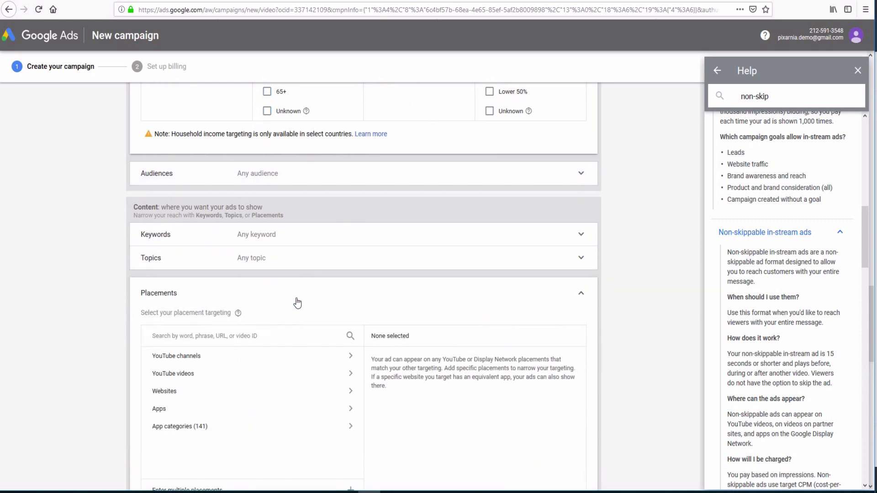
{"action": "scroll", "coordinate": [297, 300], "scroll_direction": "down", "scroll_amount": 1}
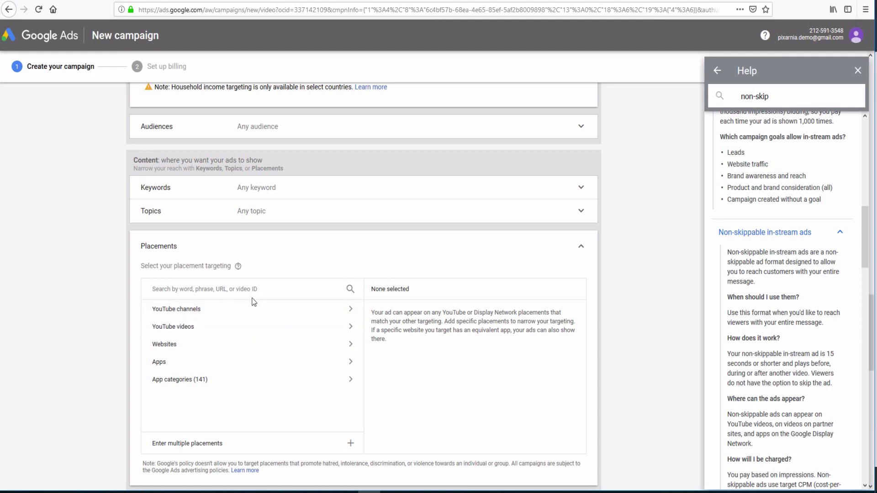
Step: Browse the YouTube channel placement search, then go to YouTube video placements
{"action": "left_click", "coordinate": [346, 309]}
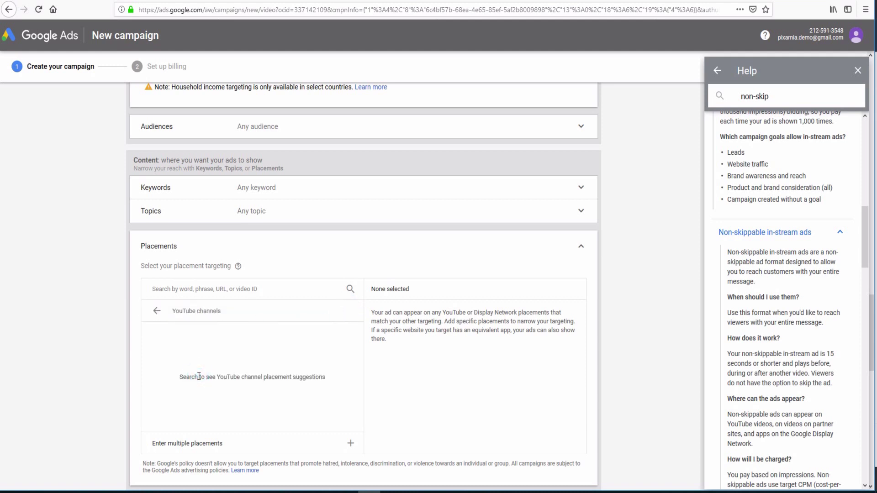
{"action": "left_click", "coordinate": [230, 290]}
{"action": "left_click", "coordinate": [351, 289]}
{"action": "left_click", "coordinate": [157, 310]}
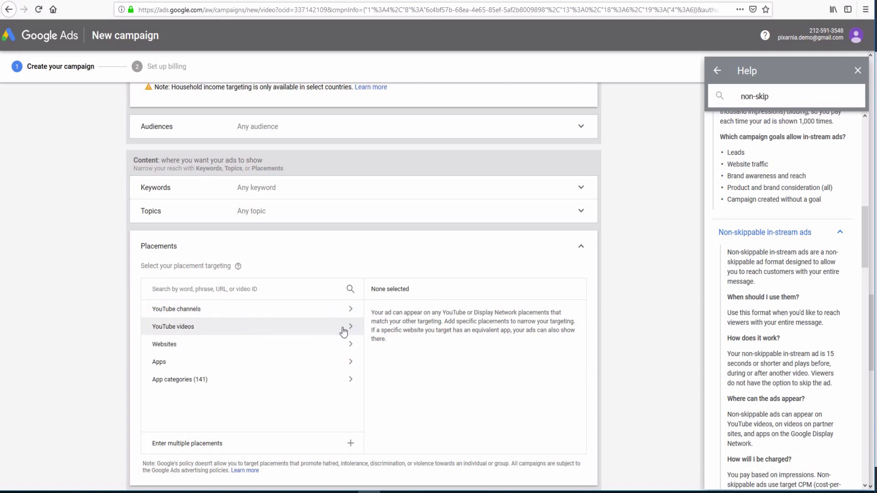
{"action": "left_click", "coordinate": [346, 328]}
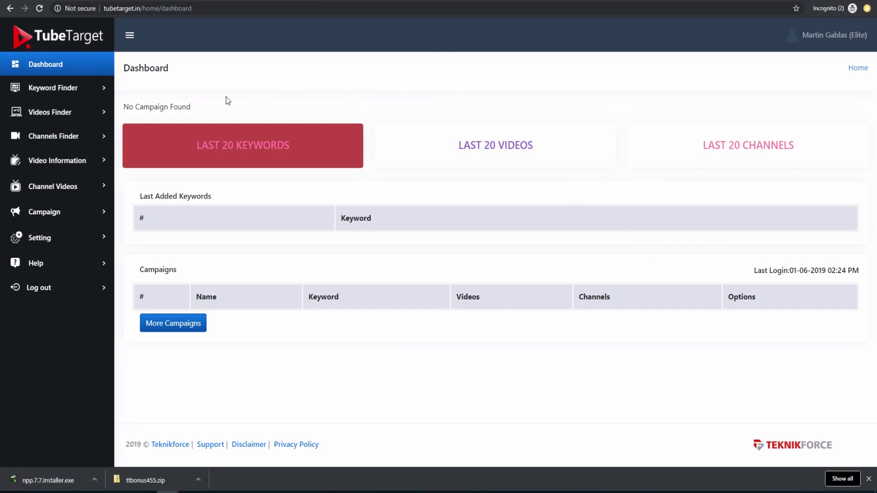
Step: Add a TubeTarget campaign named 'Youtube video' with description 'YT' under My Campaigns
{"action": "left_click", "coordinate": [79, 211]}
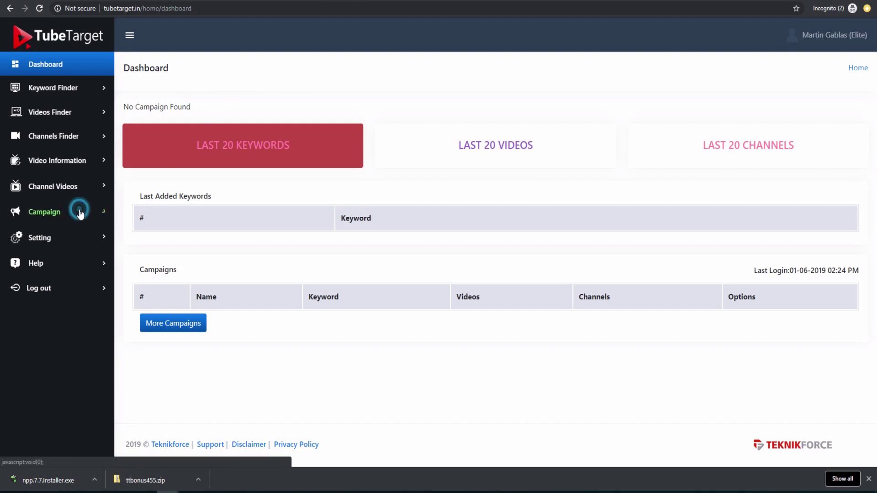
{"action": "mouse_move", "coordinate": [44, 212]}
{"action": "left_click", "coordinate": [65, 235]}
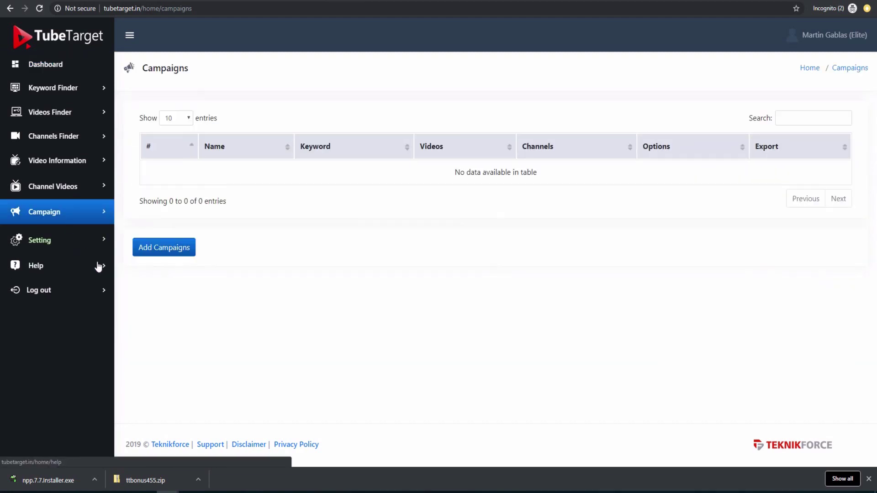
{"action": "left_click", "coordinate": [163, 248]}
{"action": "left_click", "coordinate": [181, 324]}
{"action": "type", "text": "Youtube Video"}
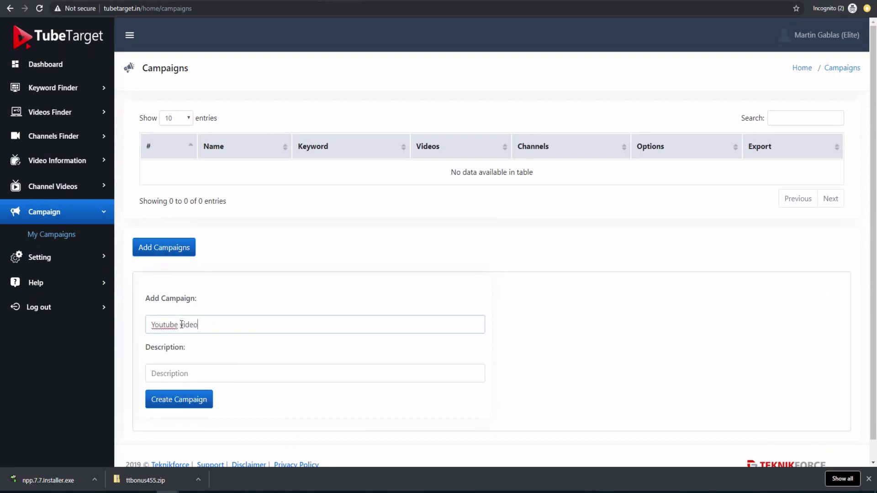
{"action": "left_click", "coordinate": [165, 374]}
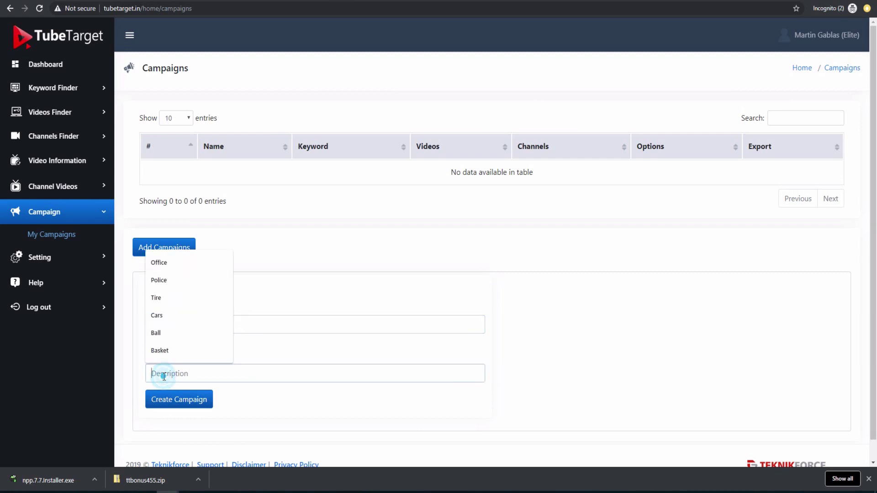
{"action": "type", "text": "YT"}
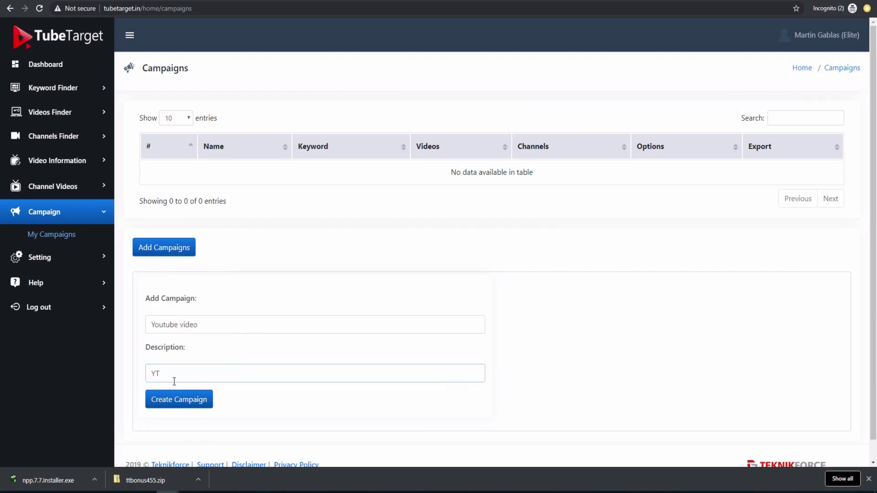
{"action": "left_click", "coordinate": [183, 401]}
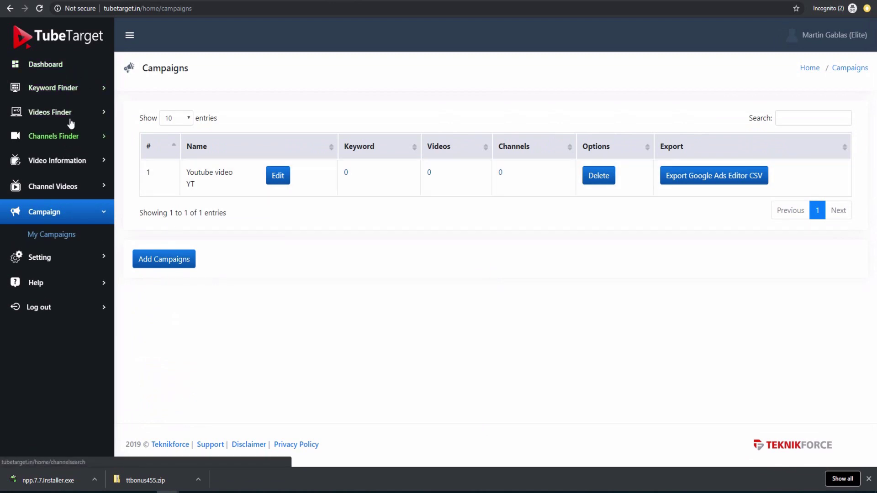
Step: Run a Keyword Finder search for 'photography'
{"action": "left_click", "coordinate": [64, 89]}
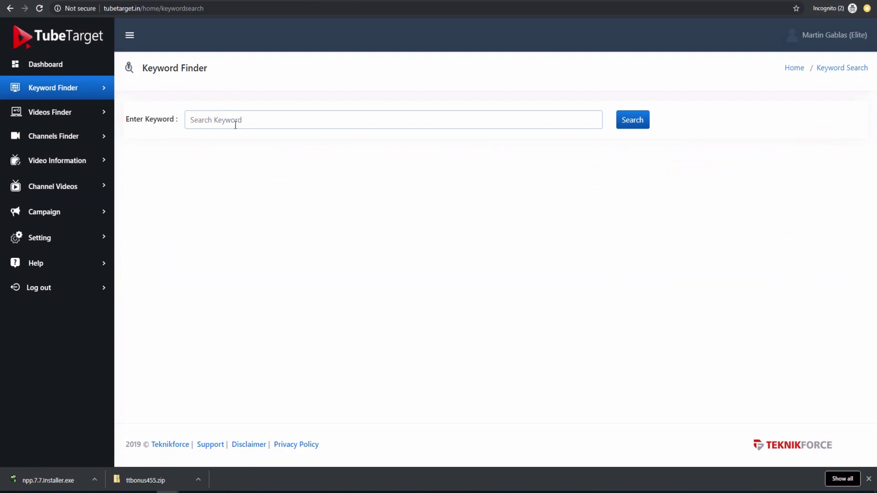
{"action": "type", "text": "ph"}
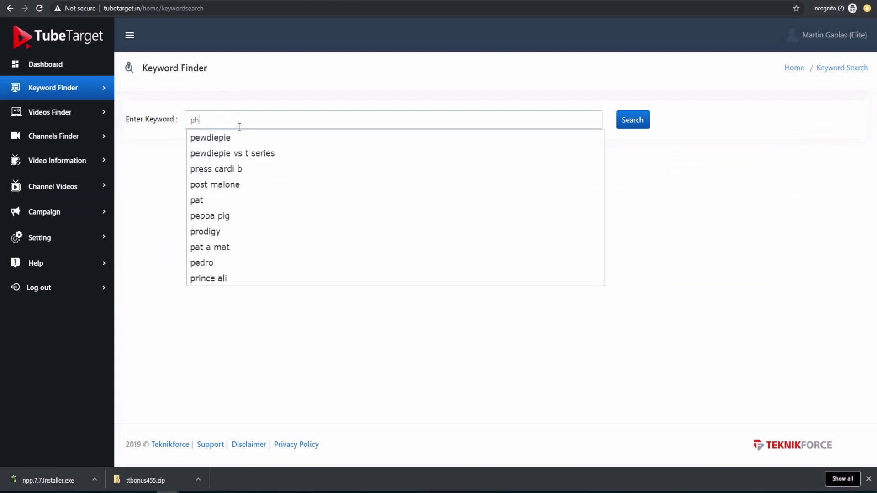
{"action": "type", "text": "otography"}
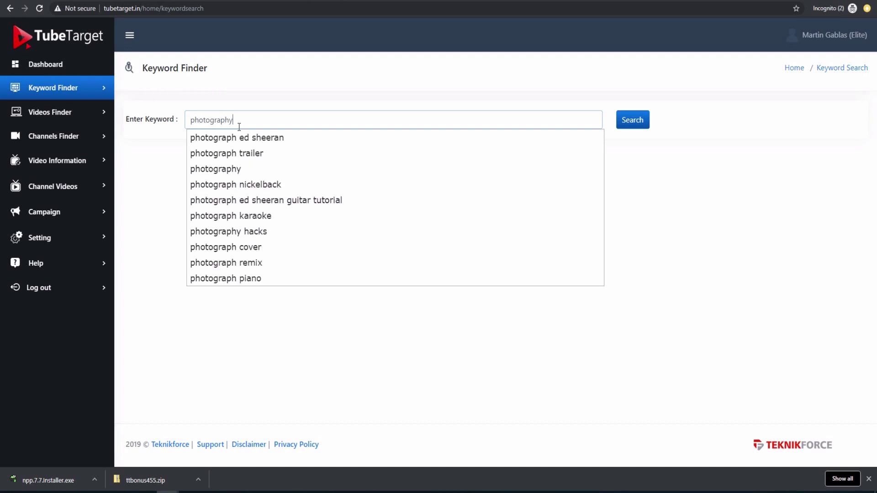
{"action": "key", "text": "Return"}
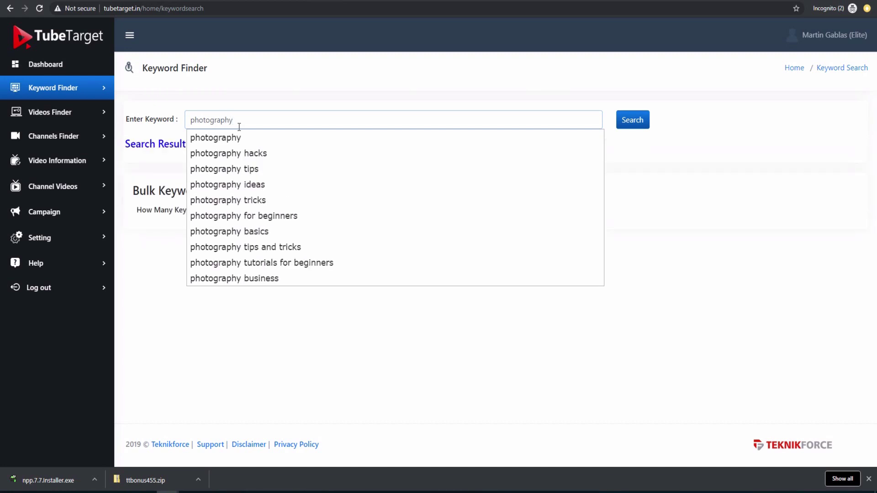
{"action": "left_click", "coordinate": [353, 146]}
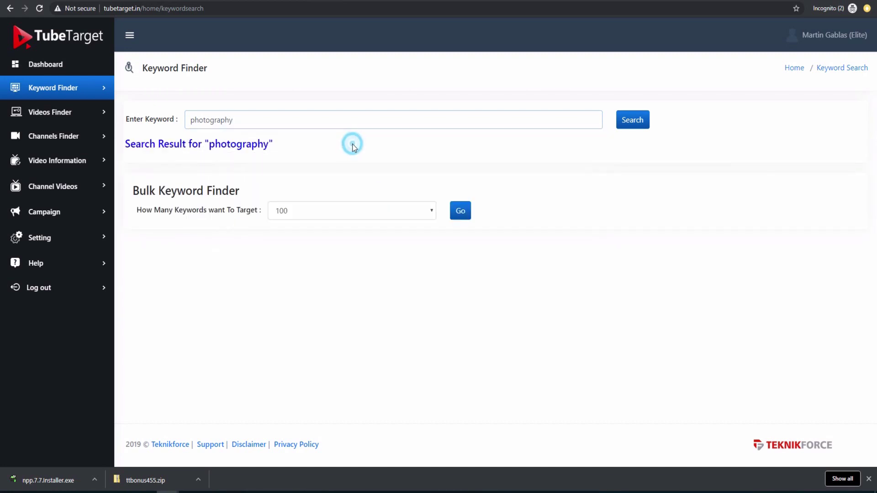
{"action": "left_click", "coordinate": [631, 120]}
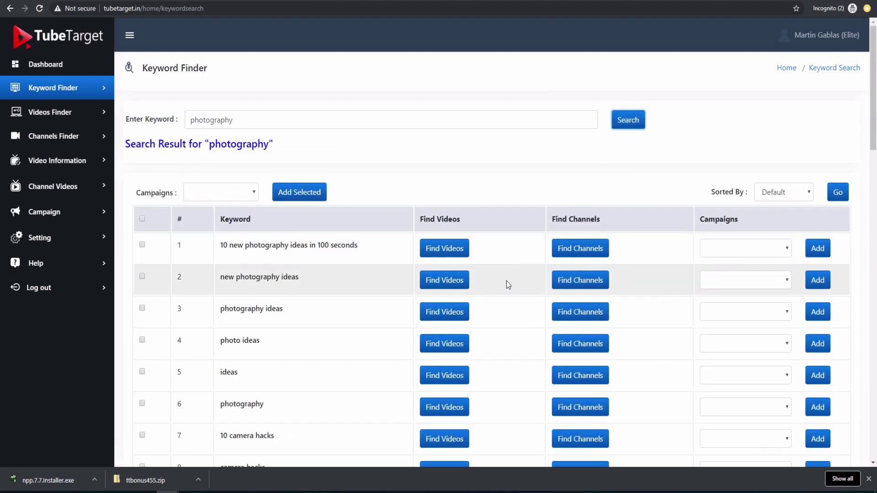
{"action": "scroll", "coordinate": [507, 284], "scroll_direction": "down", "scroll_amount": 3}
{"action": "scroll", "coordinate": [507, 283], "scroll_direction": "down", "scroll_amount": 2}
{"action": "scroll", "coordinate": [507, 284], "scroll_direction": "down", "scroll_amount": 3}
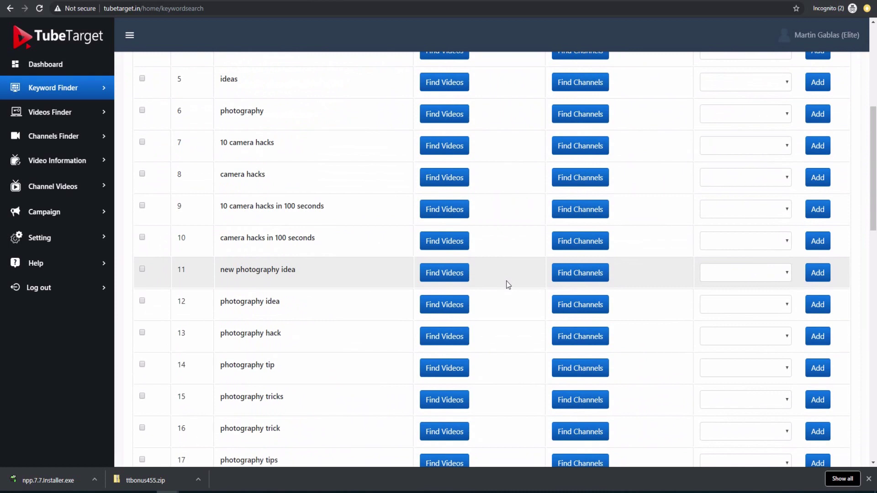
{"action": "scroll", "coordinate": [507, 284], "scroll_direction": "down", "scroll_amount": 3}
{"action": "scroll", "coordinate": [507, 284], "scroll_direction": "down", "scroll_amount": 3}
{"action": "scroll", "coordinate": [507, 284], "scroll_direction": "down", "scroll_amount": 3}
{"action": "scroll", "coordinate": [507, 284], "scroll_direction": "up", "scroll_amount": 1}
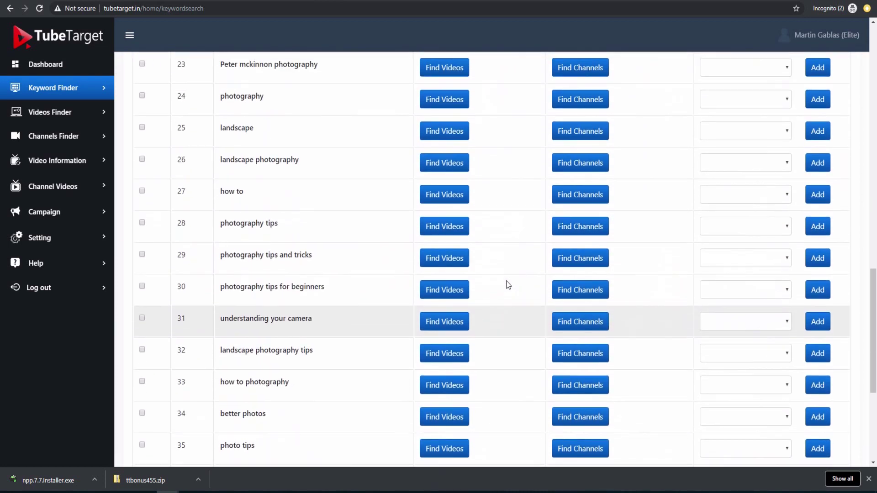
{"action": "scroll", "coordinate": [507, 284], "scroll_direction": "up", "scroll_amount": 2}
{"action": "scroll", "coordinate": [507, 284], "scroll_direction": "up", "scroll_amount": 3}
{"action": "scroll", "coordinate": [507, 284], "scroll_direction": "up", "scroll_amount": 3}
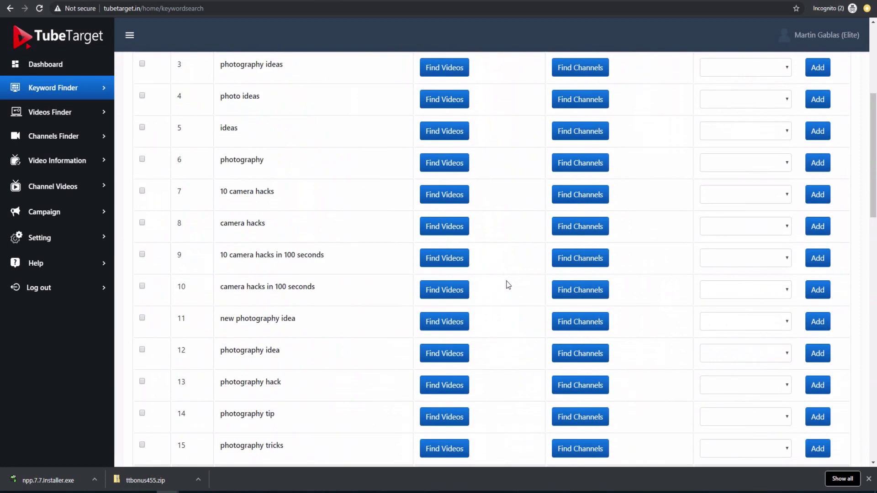
{"action": "scroll", "coordinate": [507, 284], "scroll_direction": "up", "scroll_amount": 3}
{"action": "scroll", "coordinate": [507, 284], "scroll_direction": "up", "scroll_amount": 2}
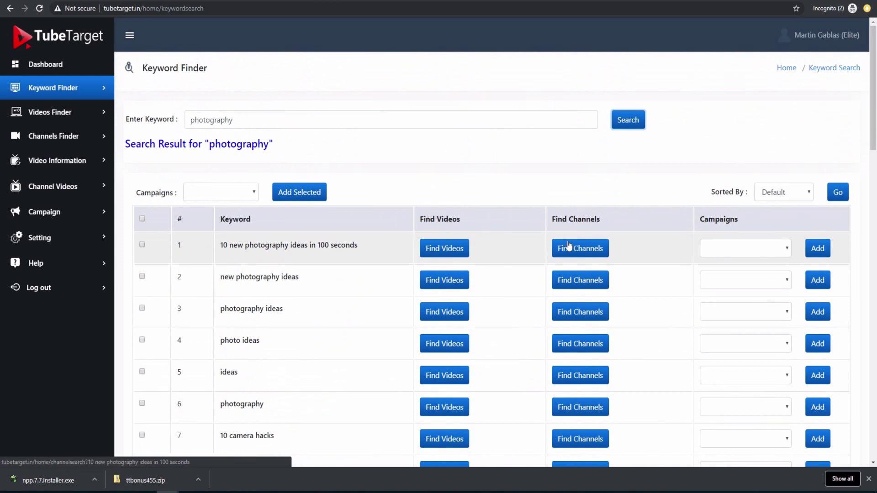
{"action": "scroll", "coordinate": [568, 248], "scroll_direction": "down", "scroll_amount": 2}
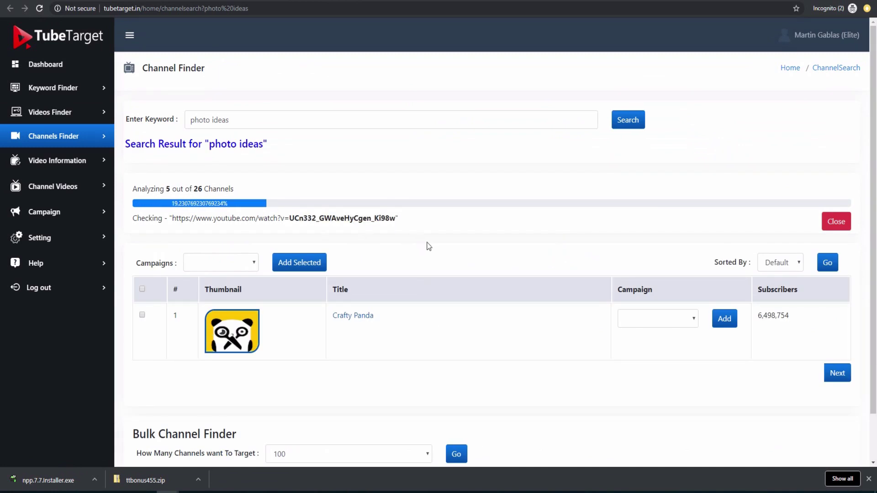
{"action": "scroll", "coordinate": [438, 246], "scroll_direction": "down", "scroll_amount": 1}
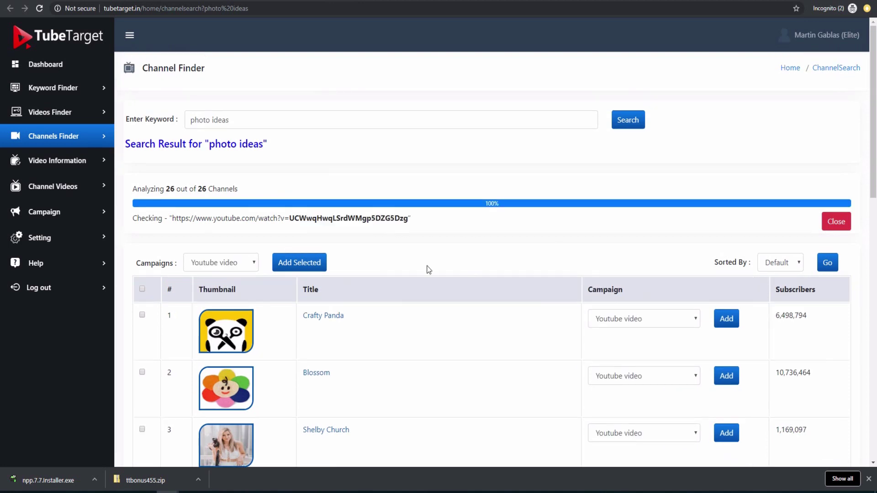
{"action": "scroll", "coordinate": [474, 353], "scroll_direction": "down", "scroll_amount": 3}
{"action": "scroll", "coordinate": [473, 353], "scroll_direction": "up", "scroll_amount": 3}
{"action": "scroll", "coordinate": [308, 226], "scroll_direction": "down", "scroll_amount": 3}
{"action": "scroll", "coordinate": [319, 178], "scroll_direction": "down", "scroll_amount": 3}
{"action": "scroll", "coordinate": [319, 179], "scroll_direction": "up", "scroll_amount": 4}
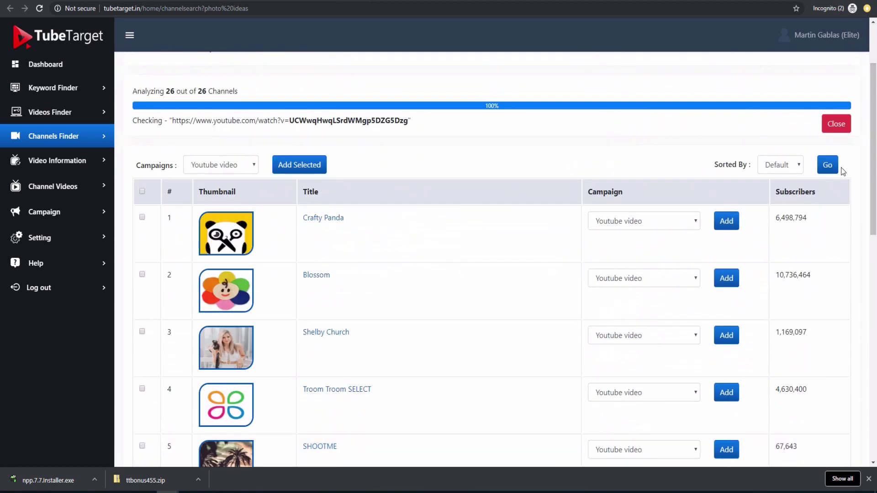
{"action": "scroll", "coordinate": [801, 198], "scroll_direction": "down", "scroll_amount": 2}
{"action": "scroll", "coordinate": [800, 197], "scroll_direction": "down", "scroll_amount": 2}
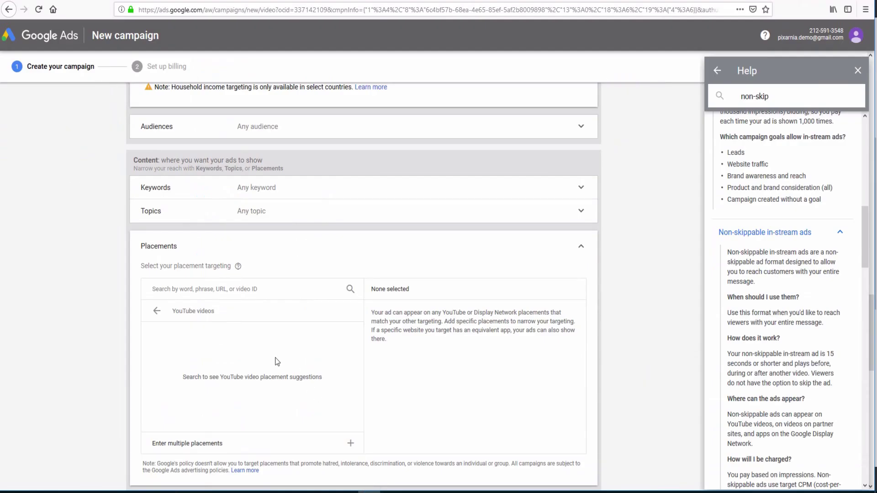
Step: Go back from 'YouTube videos' and choose 'YouTube channels' as the placement type
{"action": "left_click", "coordinate": [157, 313]}
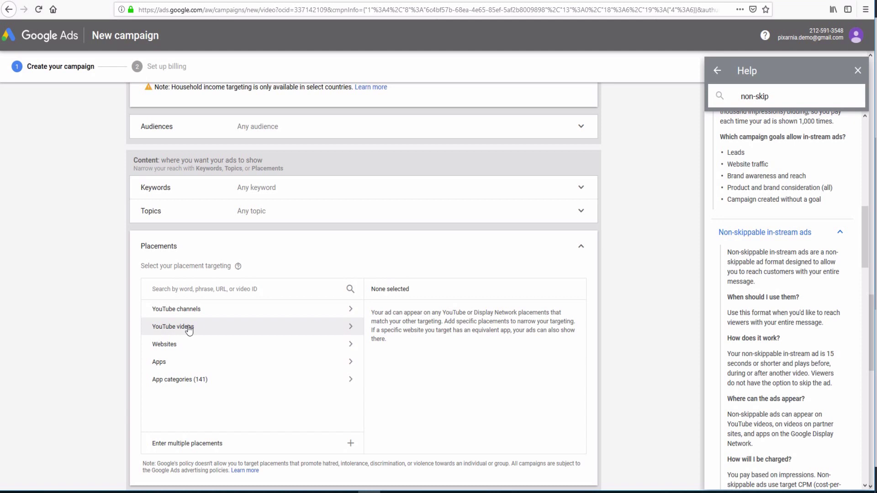
{"action": "left_click", "coordinate": [353, 308]}
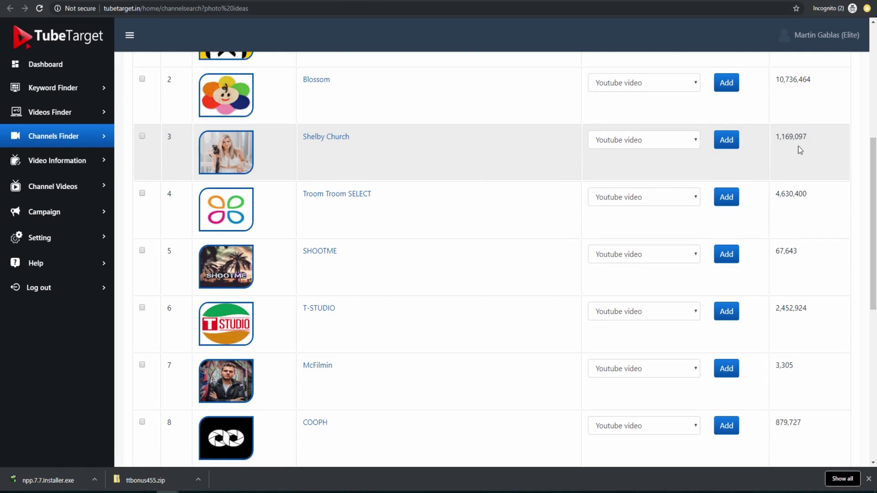
Step: Add Shelby Church from the 'photo ideas' results to the 'Youtube video' campaign
{"action": "left_click", "coordinate": [733, 139]}
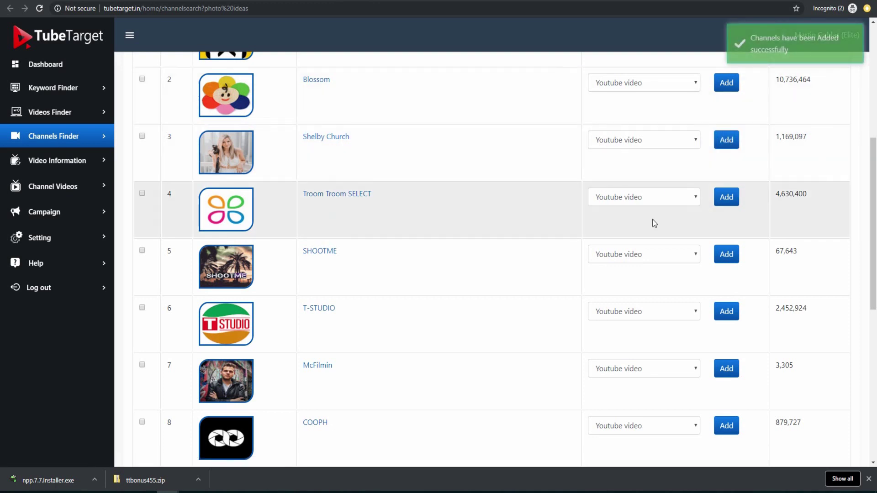
{"action": "scroll", "coordinate": [653, 221], "scroll_direction": "down", "scroll_amount": 2}
{"action": "scroll", "coordinate": [653, 222], "scroll_direction": "down", "scroll_amount": 1}
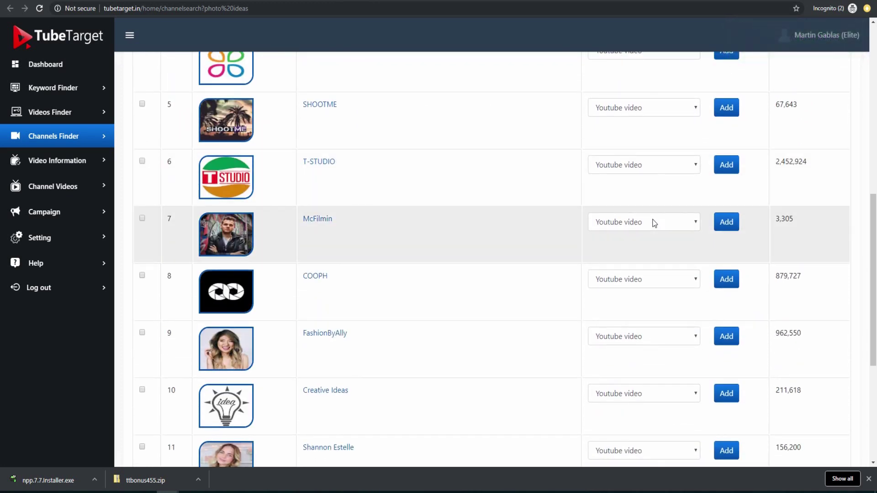
{"action": "scroll", "coordinate": [652, 221], "scroll_direction": "down", "scroll_amount": 1}
{"action": "scroll", "coordinate": [654, 223], "scroll_direction": "down", "scroll_amount": 2}
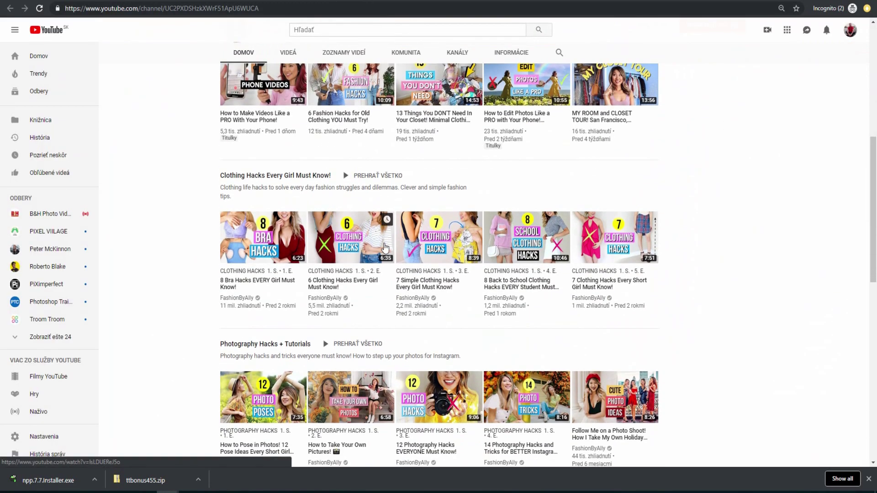
{"action": "scroll", "coordinate": [384, 247], "scroll_direction": "down", "scroll_amount": 1}
{"action": "scroll", "coordinate": [384, 247], "scroll_direction": "down", "scroll_amount": 2}
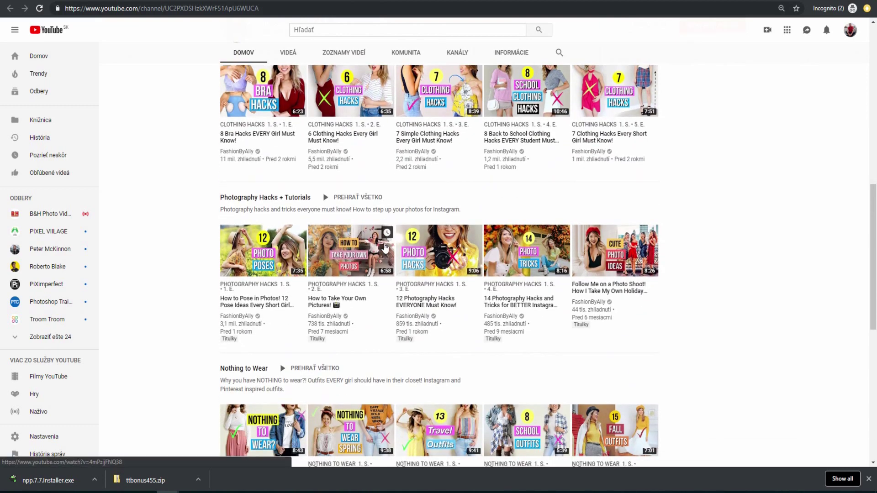
{"action": "scroll", "coordinate": [384, 246], "scroll_direction": "down", "scroll_amount": 3}
{"action": "scroll", "coordinate": [385, 246], "scroll_direction": "up", "scroll_amount": 3}
{"action": "scroll", "coordinate": [385, 247], "scroll_direction": "up", "scroll_amount": 2}
{"action": "scroll", "coordinate": [385, 247], "scroll_direction": "up", "scroll_amount": 3}
{"action": "scroll", "coordinate": [384, 247], "scroll_direction": "up", "scroll_amount": 3}
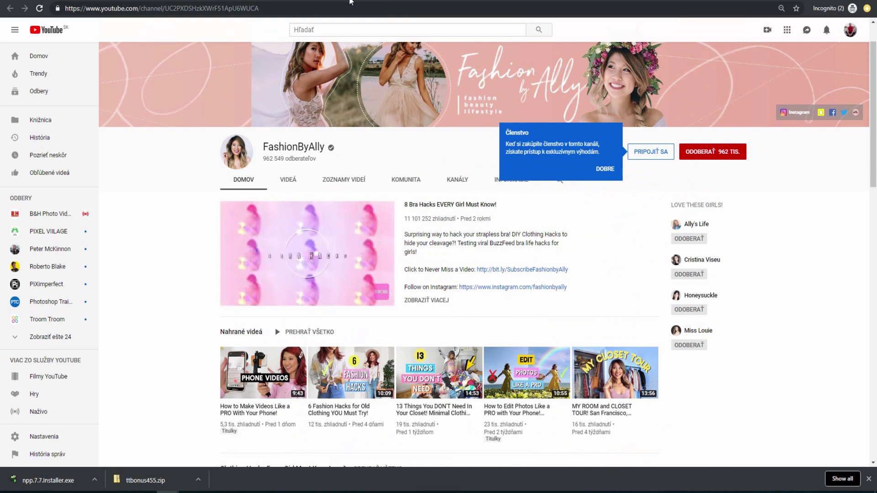
Step: Finish browsing FashionByAlly's YouTube channel and return to the TubeTarget channel results
{"action": "left_click", "coordinate": [312, 30]}
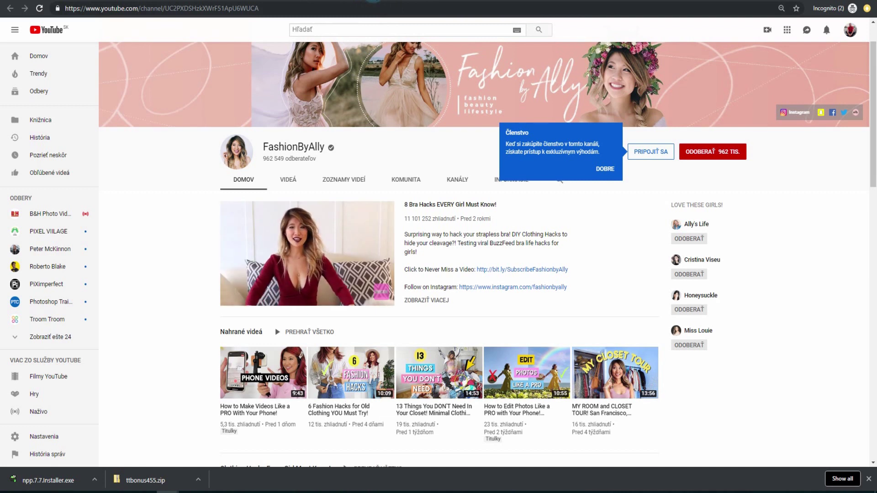
{"action": "left_click", "coordinate": [338, 2]}
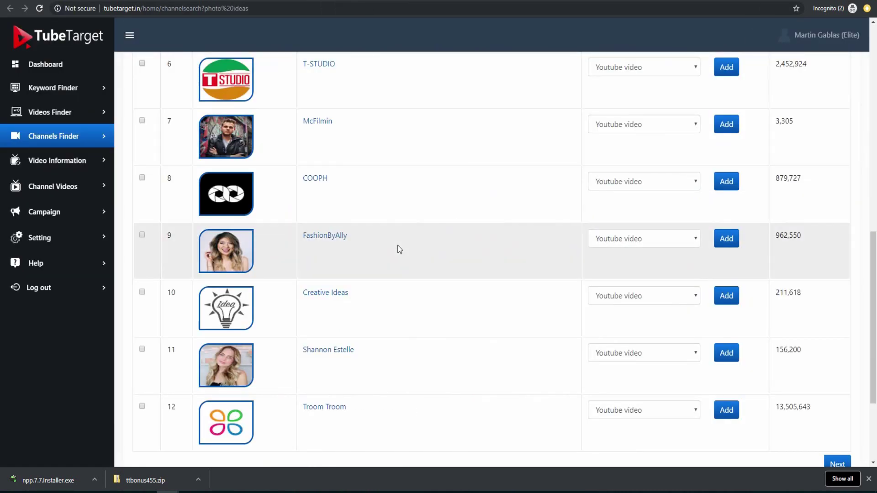
{"action": "scroll", "coordinate": [400, 248], "scroll_direction": "down", "scroll_amount": 5}
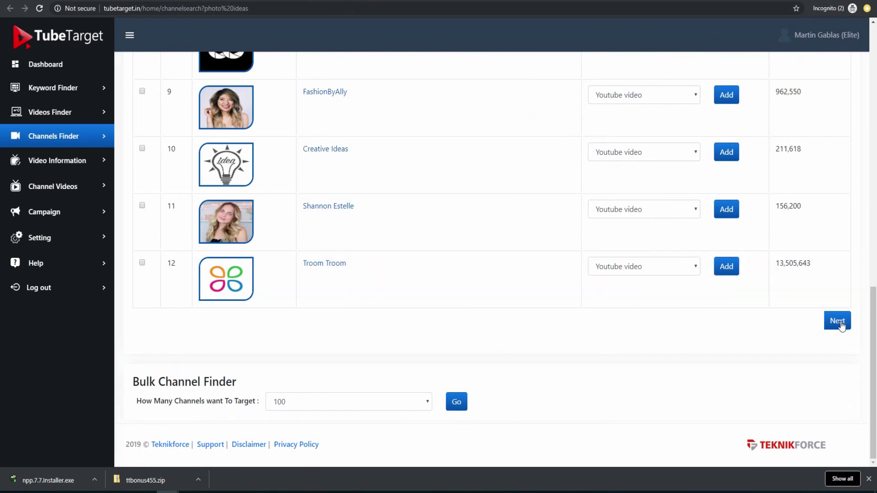
Step: Page through the 'photo ideas' results and add Troom Troom, COOPH and Shannon Estelle
{"action": "left_click", "coordinate": [837, 320]}
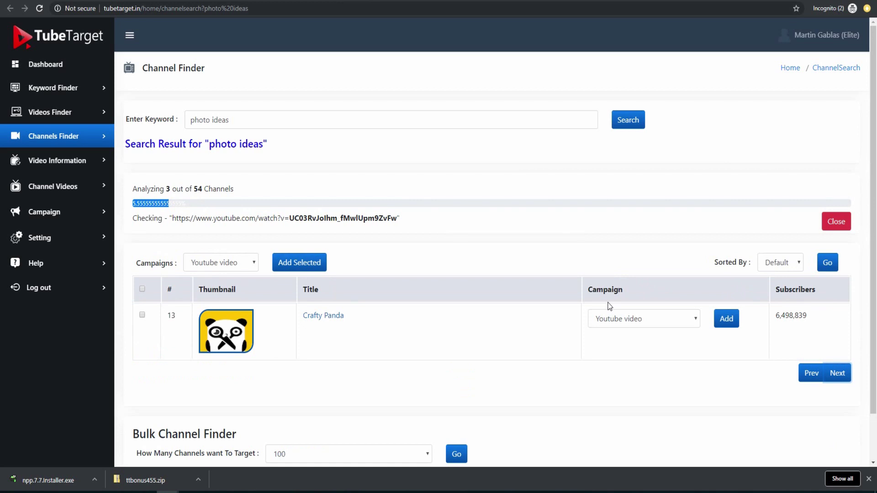
{"action": "scroll", "coordinate": [609, 307], "scroll_direction": "down", "scroll_amount": 2}
{"action": "scroll", "coordinate": [609, 306], "scroll_direction": "up", "scroll_amount": 2}
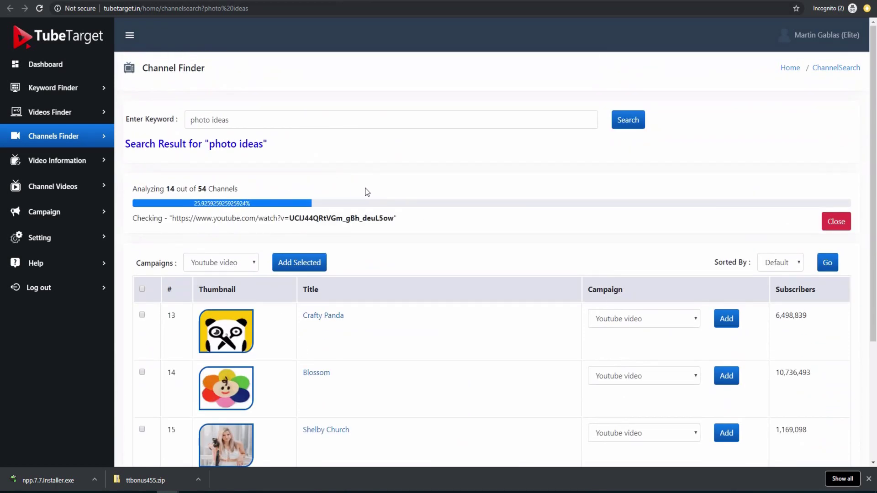
{"action": "scroll", "coordinate": [527, 298], "scroll_direction": "down", "scroll_amount": 3}
{"action": "scroll", "coordinate": [528, 299], "scroll_direction": "up", "scroll_amount": 3}
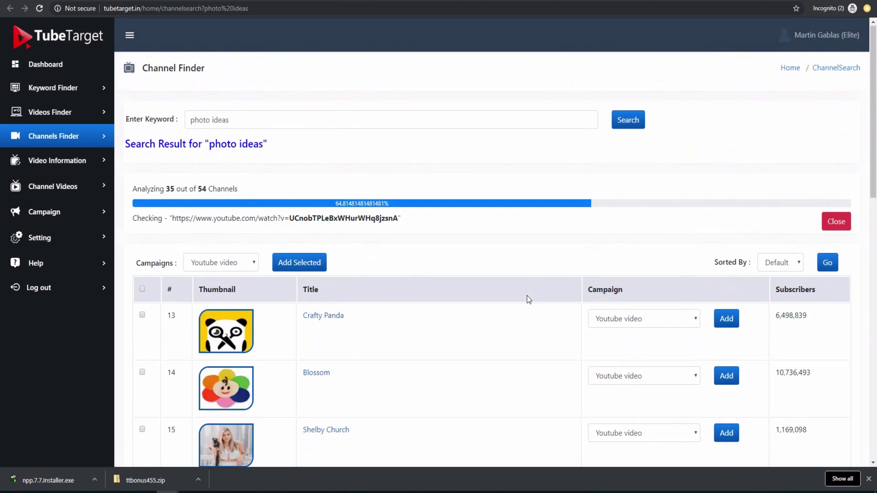
{"action": "scroll", "coordinate": [527, 299], "scroll_direction": "down", "scroll_amount": 5}
{"action": "scroll", "coordinate": [528, 299], "scroll_direction": "down", "scroll_amount": 5}
{"action": "scroll", "coordinate": [528, 299], "scroll_direction": "down", "scroll_amount": 3}
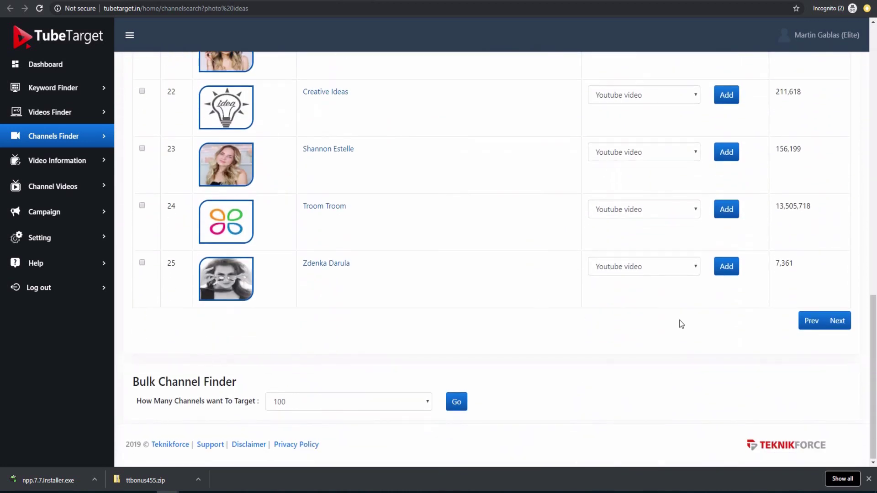
{"action": "left_click", "coordinate": [811, 321]}
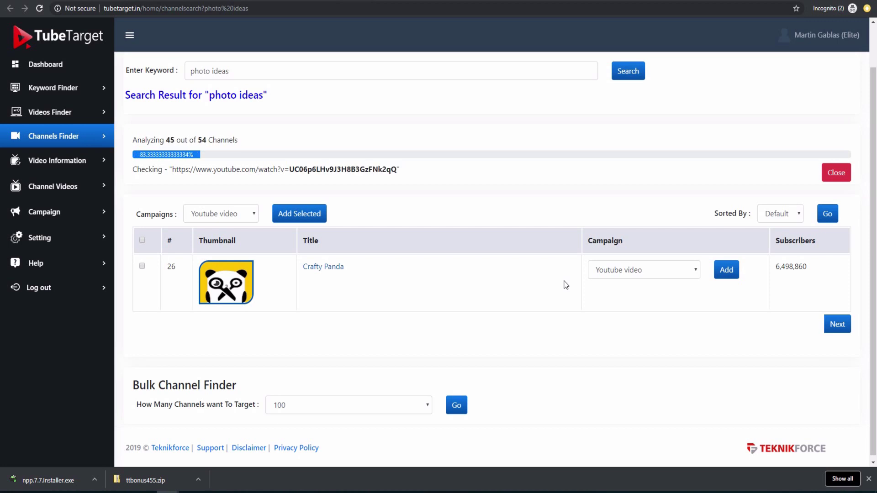
{"action": "scroll", "coordinate": [565, 284], "scroll_direction": "down", "scroll_amount": 1}
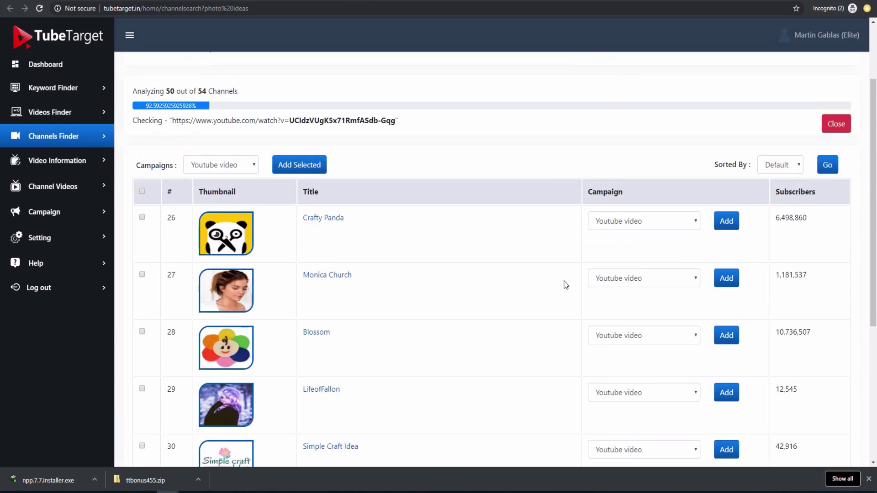
{"action": "scroll", "coordinate": [565, 285], "scroll_direction": "down", "scroll_amount": 1}
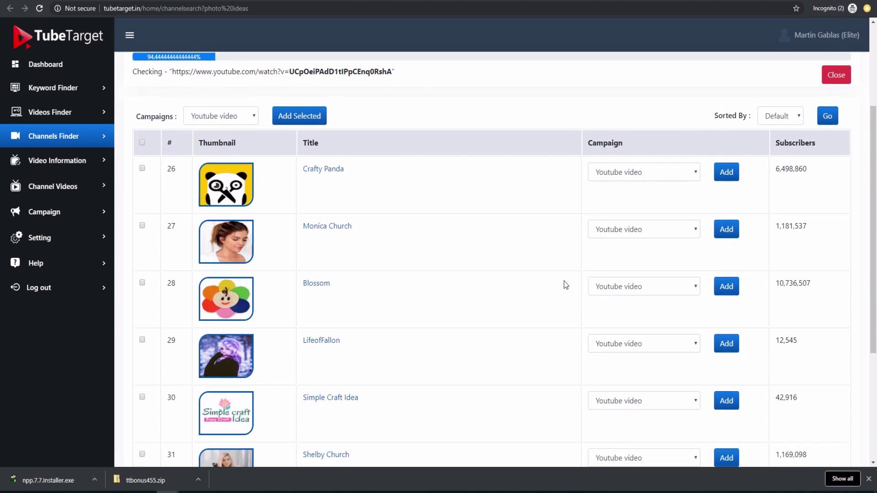
{"action": "scroll", "coordinate": [565, 285], "scroll_direction": "down", "scroll_amount": 8}
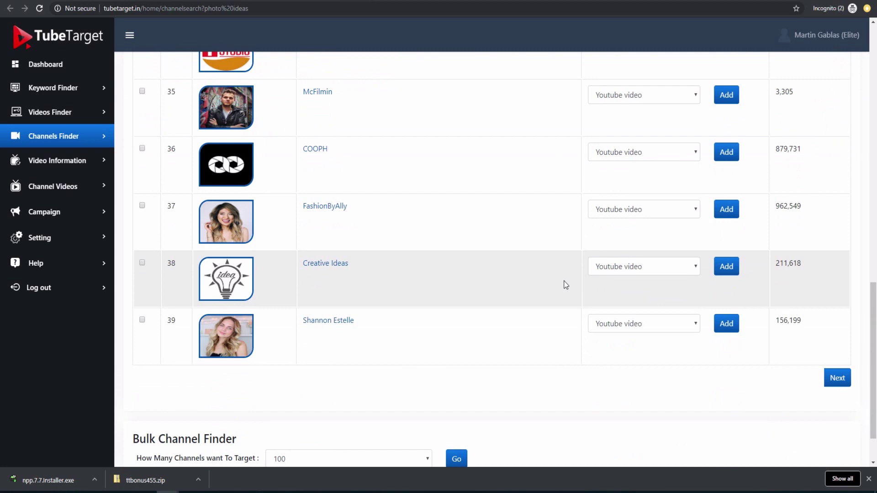
{"action": "scroll", "coordinate": [565, 284], "scroll_direction": "down", "scroll_amount": 3}
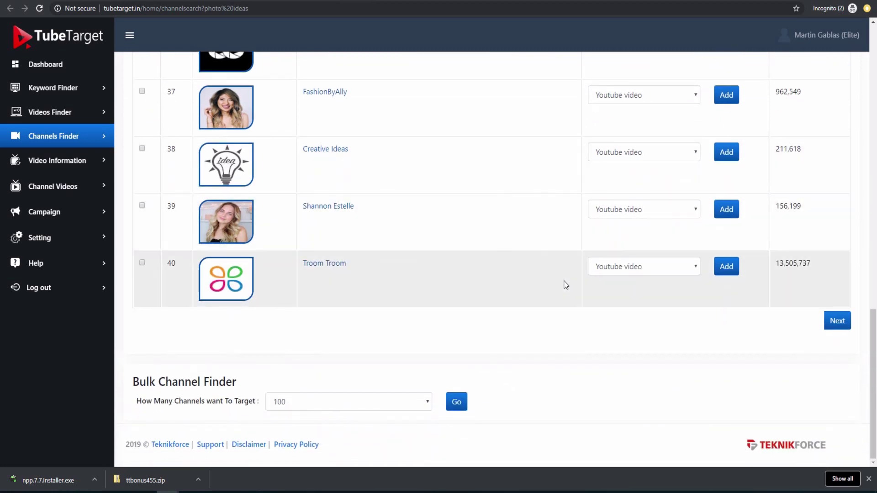
{"action": "scroll", "coordinate": [565, 284], "scroll_direction": "up", "scroll_amount": 4}
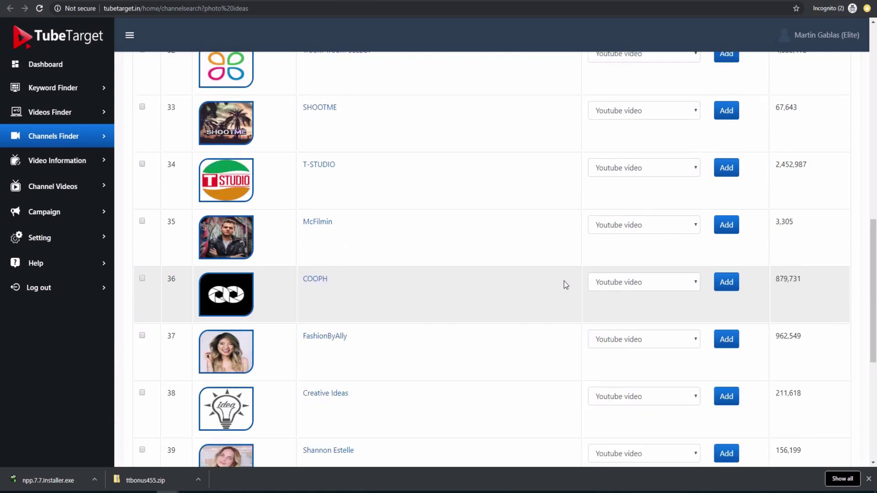
{"action": "scroll", "coordinate": [565, 285], "scroll_direction": "down", "scroll_amount": 1}
{"action": "scroll", "coordinate": [565, 284], "scroll_direction": "down", "scroll_amount": 1}
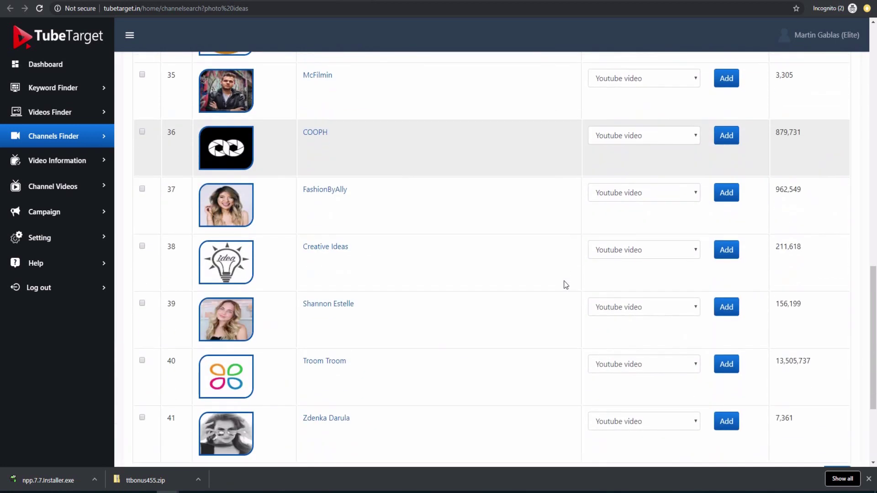
{"action": "scroll", "coordinate": [565, 284], "scroll_direction": "down", "scroll_amount": 1}
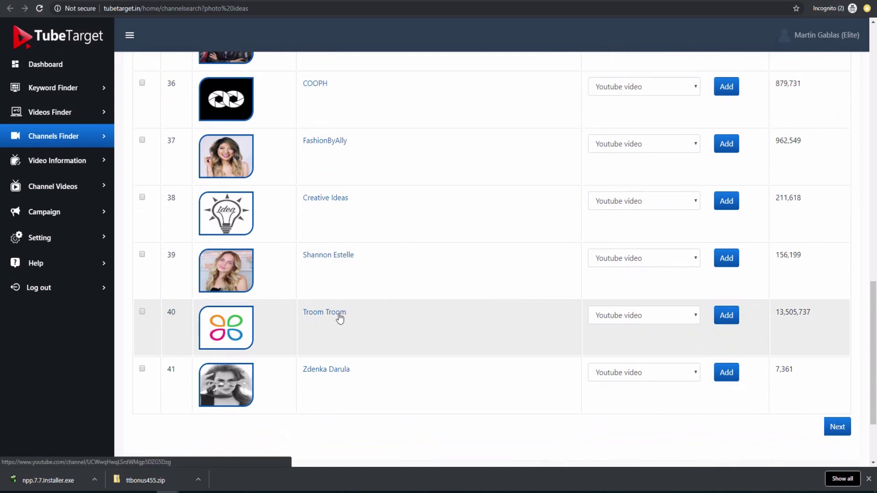
{"action": "left_click", "coordinate": [727, 316]}
{"action": "scroll", "coordinate": [446, 326], "scroll_direction": "up", "scroll_amount": 3}
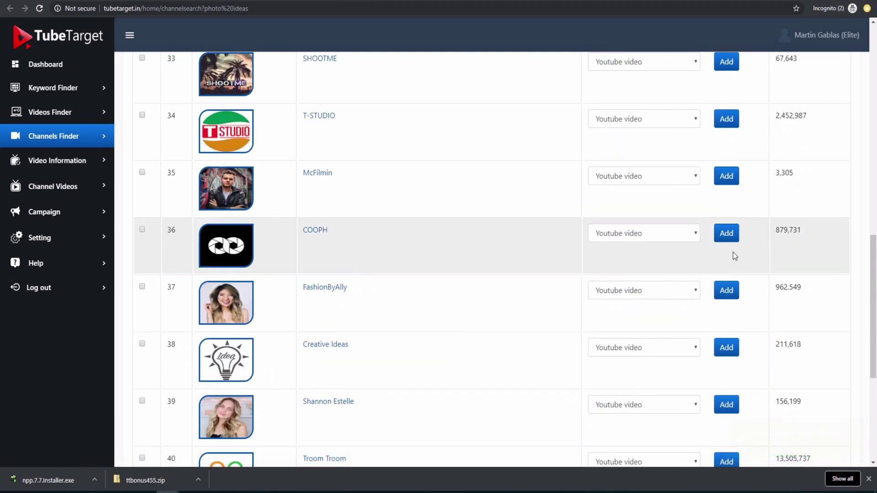
{"action": "left_click", "coordinate": [727, 234]}
{"action": "scroll", "coordinate": [733, 241], "scroll_direction": "up", "scroll_amount": 3}
{"action": "scroll", "coordinate": [733, 242], "scroll_direction": "up", "scroll_amount": 3}
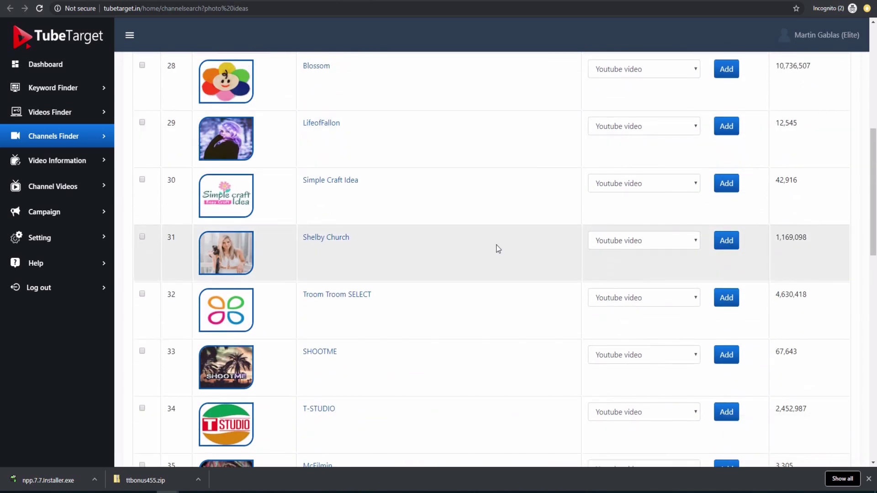
{"action": "scroll", "coordinate": [541, 243], "scroll_direction": "down", "scroll_amount": 3}
{"action": "scroll", "coordinate": [541, 244], "scroll_direction": "down", "scroll_amount": 3}
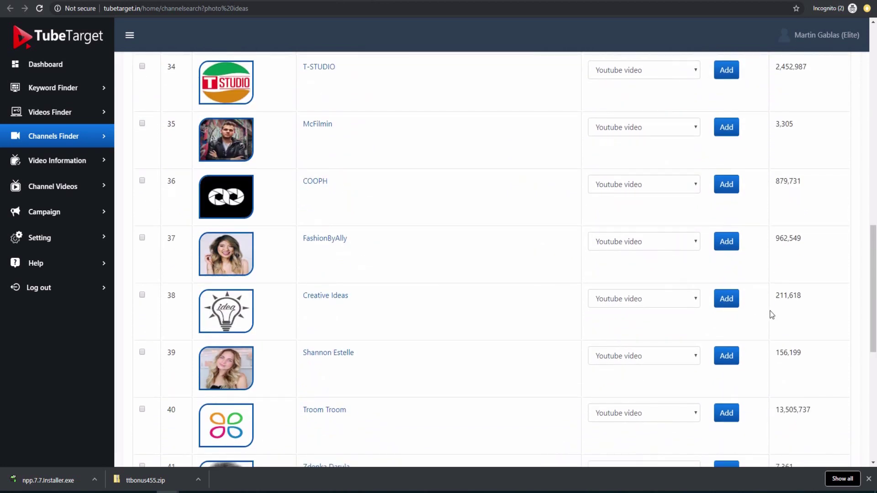
{"action": "left_click", "coordinate": [727, 355]}
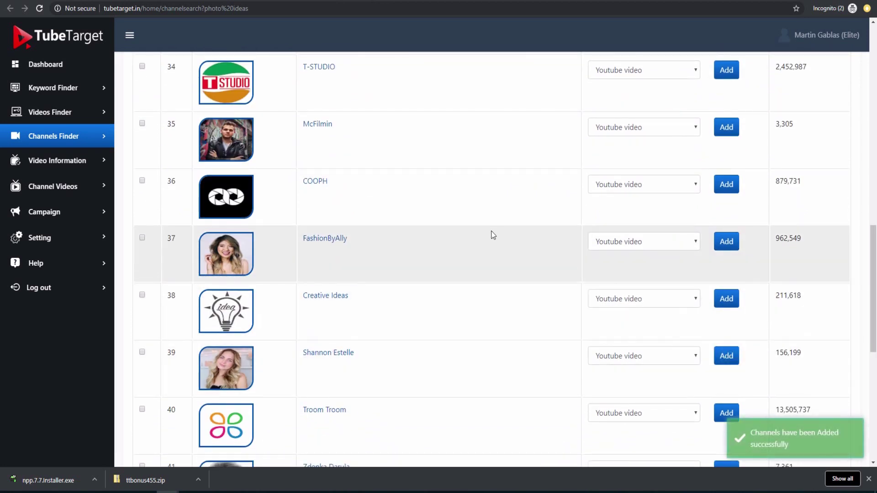
{"action": "scroll", "coordinate": [491, 235], "scroll_direction": "up", "scroll_amount": 5}
{"action": "scroll", "coordinate": [491, 235], "scroll_direction": "up", "scroll_amount": 5}
{"action": "scroll", "coordinate": [491, 235], "scroll_direction": "up", "scroll_amount": 5}
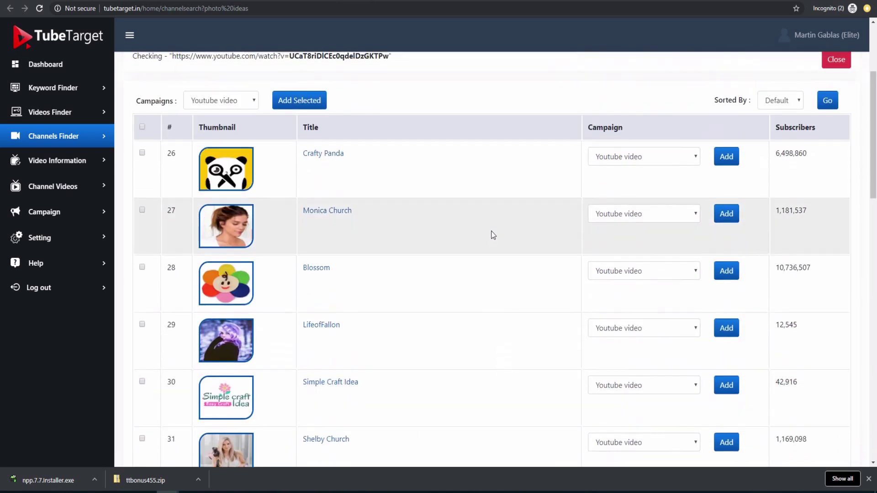
Step: Copy the short share link of the 'Add Your Own API Key To TubeTarget' video
{"action": "left_click", "coordinate": [57, 160]}
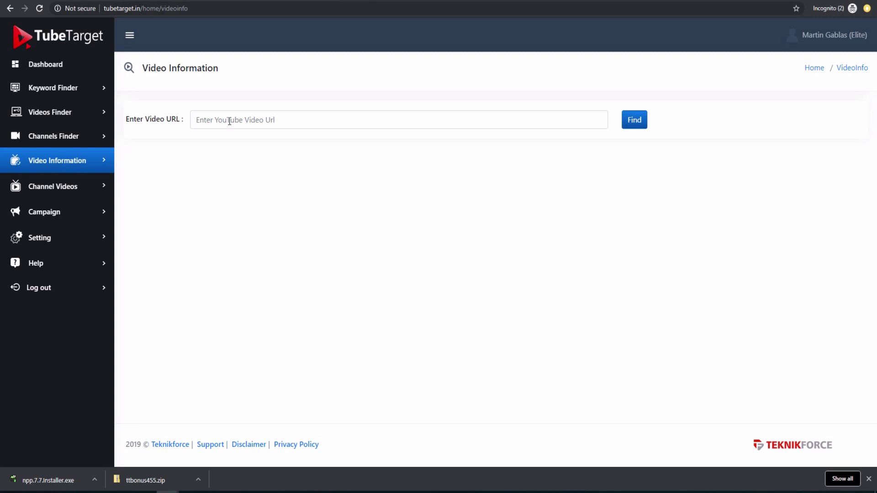
{"action": "left_click", "coordinate": [374, 3]}
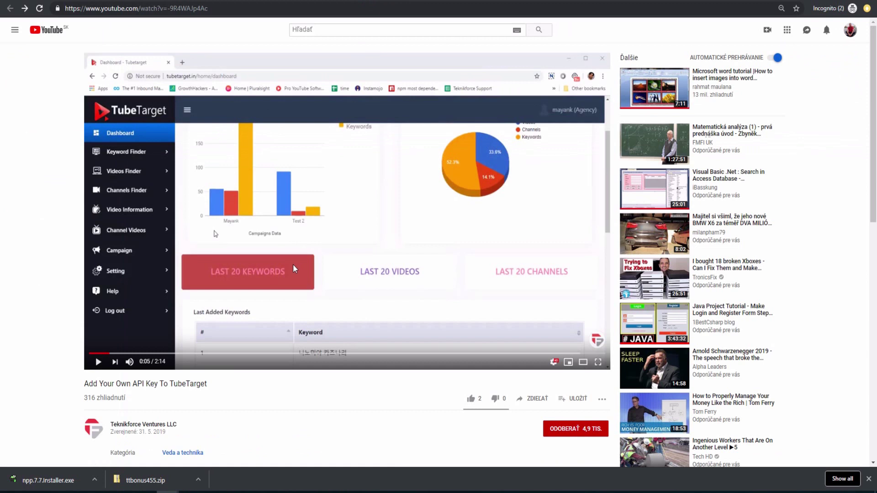
{"action": "scroll", "coordinate": [343, 264], "scroll_direction": "down", "scroll_amount": 2}
{"action": "left_click", "coordinate": [532, 302]}
{"action": "left_click", "coordinate": [431, 262]}
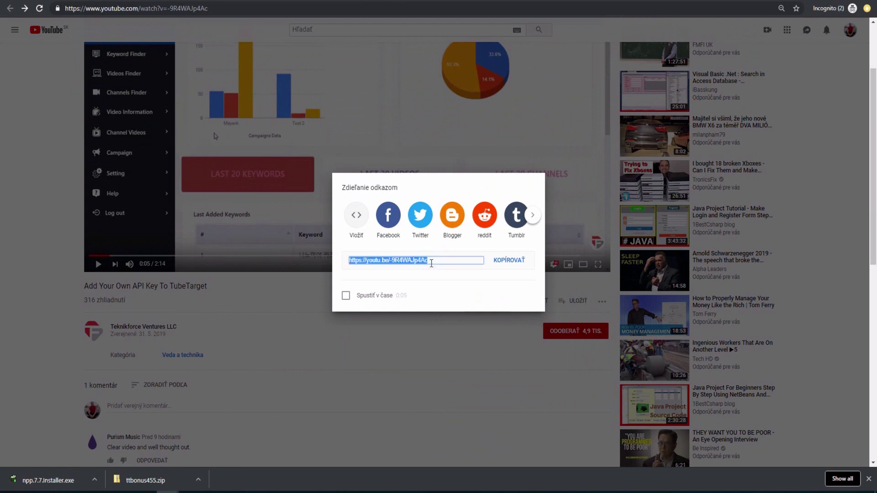
{"action": "key", "text": "ctrl+c"}
Step: Paste the short link into TubeTarget's Enter Video URL field and fetch the video's details
{"action": "left_click", "coordinate": [361, 6]}
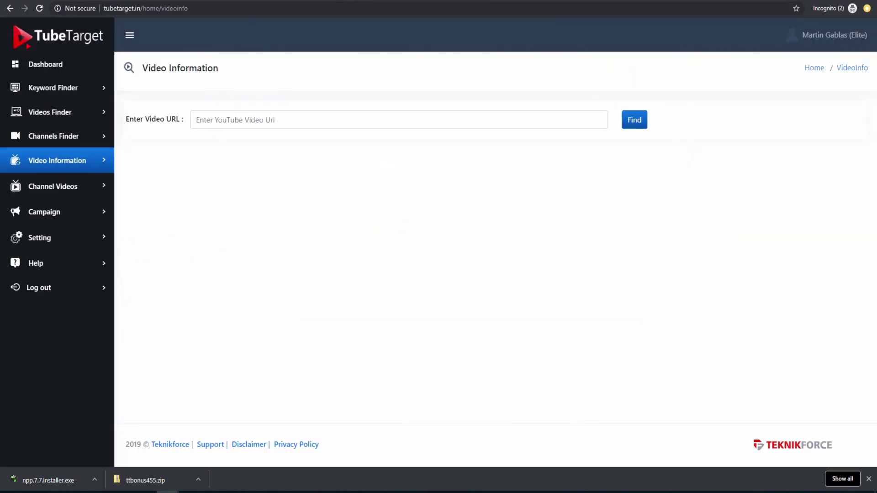
{"action": "left_click", "coordinate": [235, 123]}
{"action": "key", "text": "ctrl+v"}
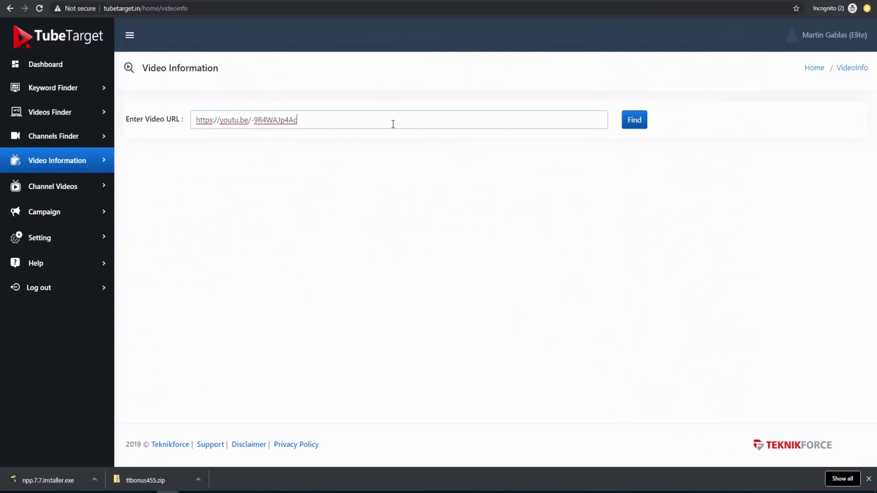
{"action": "left_click", "coordinate": [635, 119]}
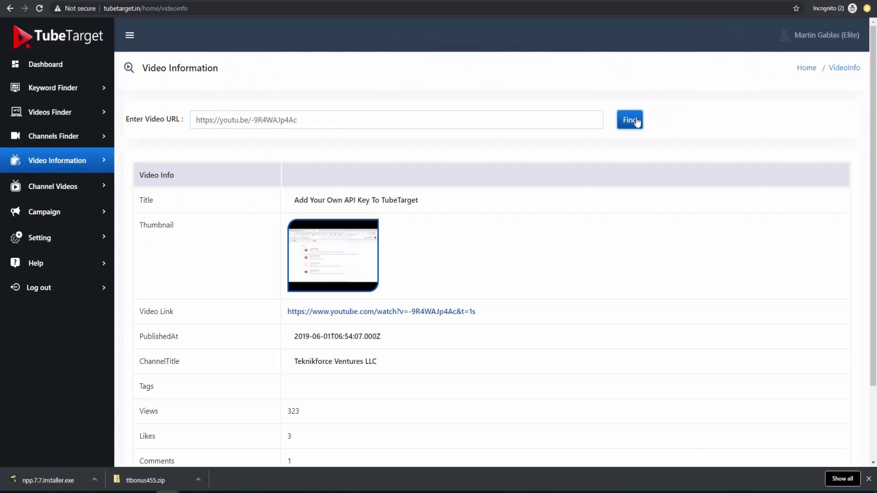
{"action": "scroll", "coordinate": [445, 288], "scroll_direction": "down", "scroll_amount": 2}
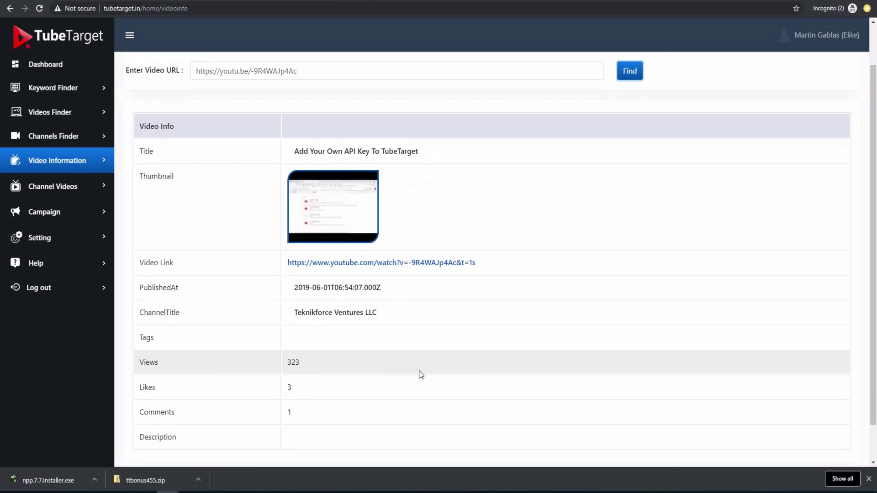
{"action": "scroll", "coordinate": [404, 395], "scroll_direction": "down", "scroll_amount": 2}
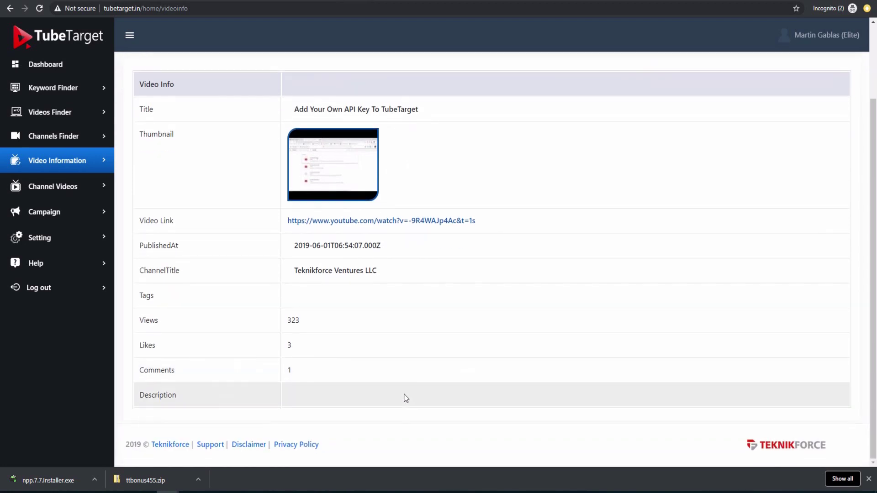
{"action": "scroll", "coordinate": [404, 397], "scroll_direction": "up", "scroll_amount": 3}
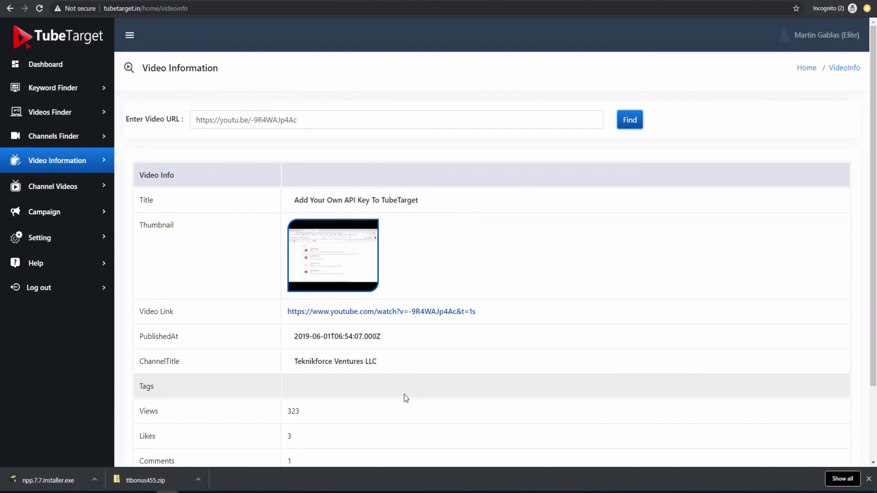
Step: Export the Youtube video campaign from My Campaigns as tubetarget.csv
{"action": "left_click", "coordinate": [44, 212]}
{"action": "left_click", "coordinate": [52, 234]}
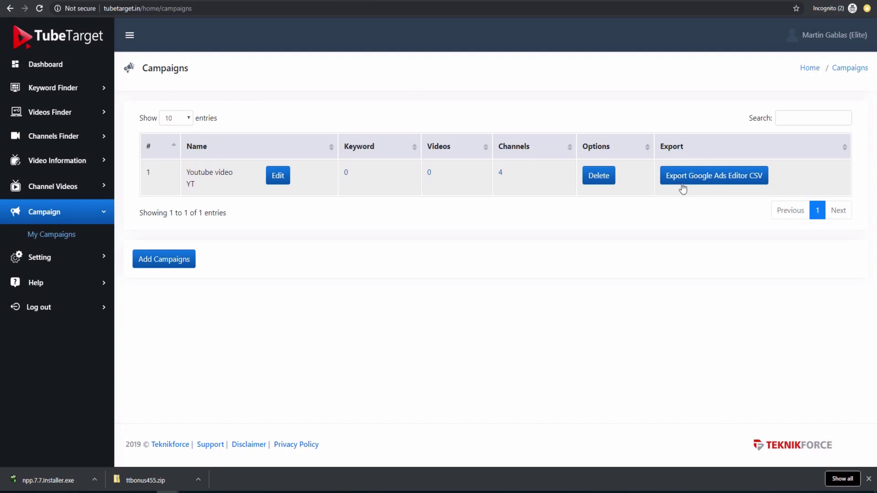
{"action": "left_click", "coordinate": [714, 176]}
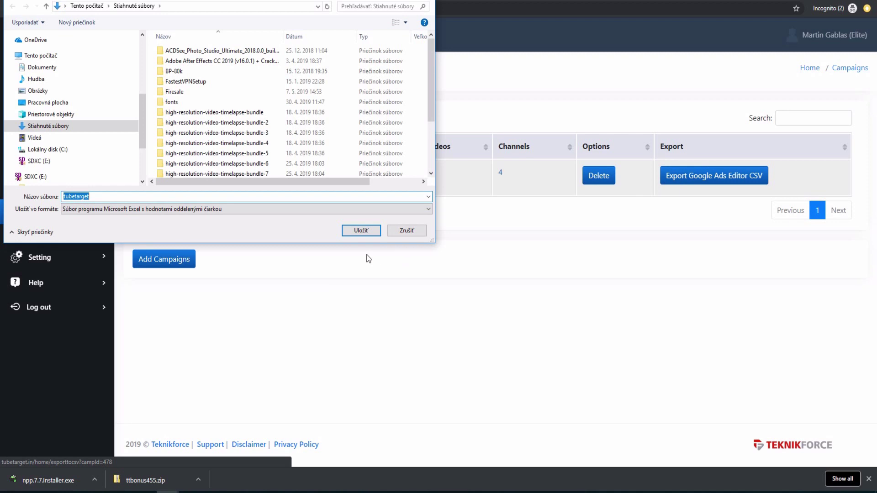
{"action": "left_click", "coordinate": [362, 230]}
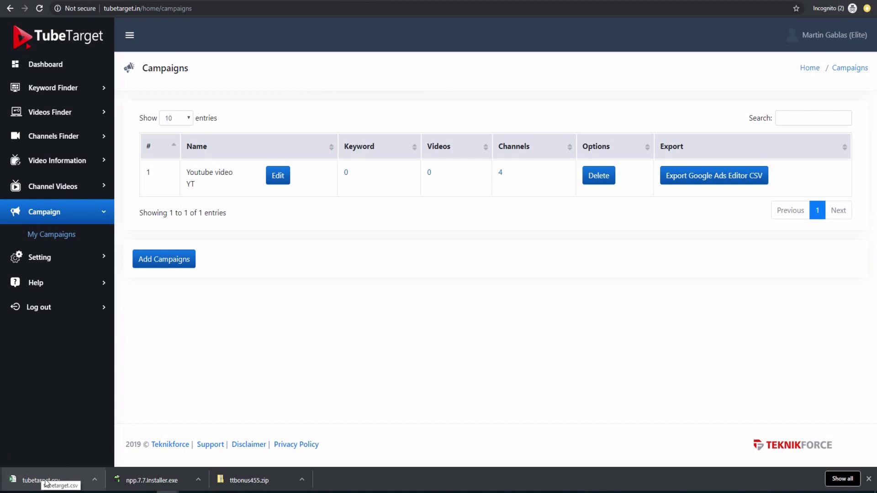
Step: Open the downloaded tubetarget.csv and select its four YouTube channel URLs
{"action": "left_click", "coordinate": [95, 479]}
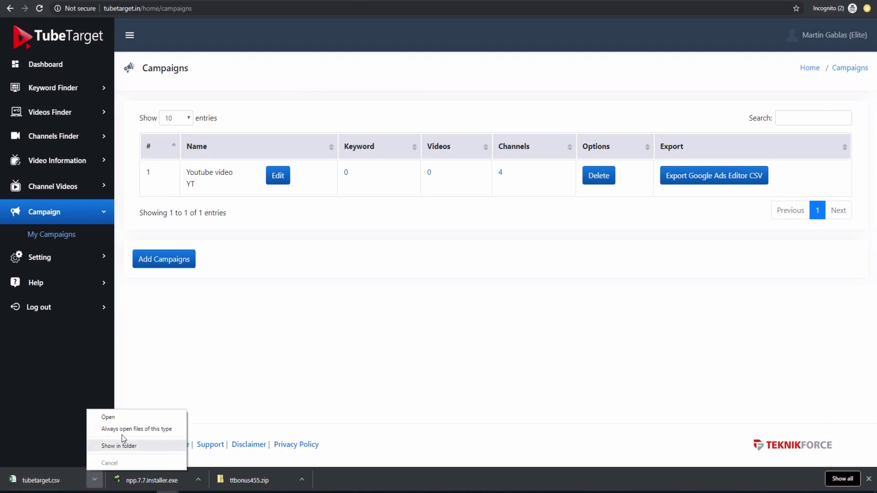
{"action": "left_click", "coordinate": [107, 417]}
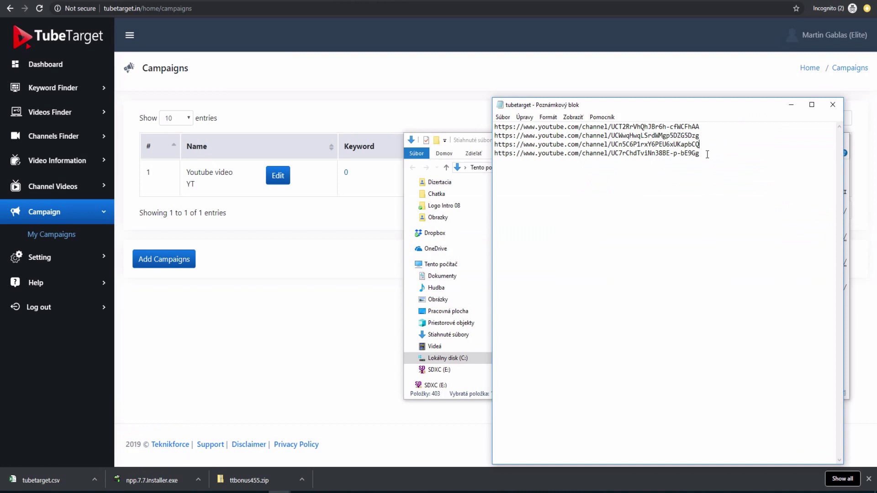
{"action": "left_click_drag", "start_coordinate": [712, 156], "coordinate": [493, 127]}
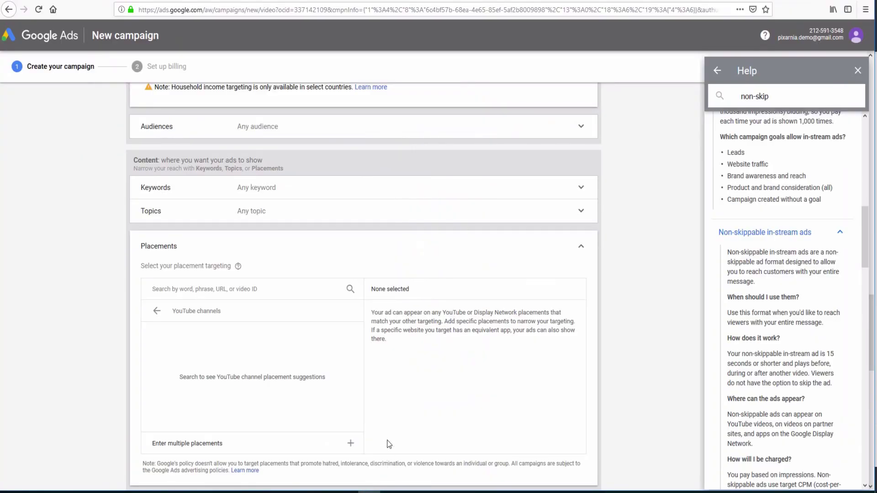
{"action": "scroll", "coordinate": [302, 326], "scroll_direction": "down", "scroll_amount": 1}
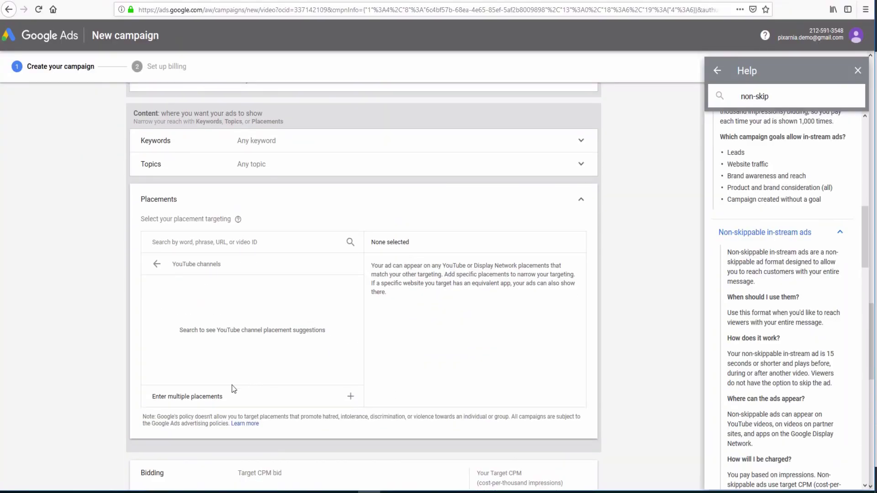
Step: Paste the four channel URLs into Enter multiple placements and add all 4 placements
{"action": "left_click", "coordinate": [209, 397]}
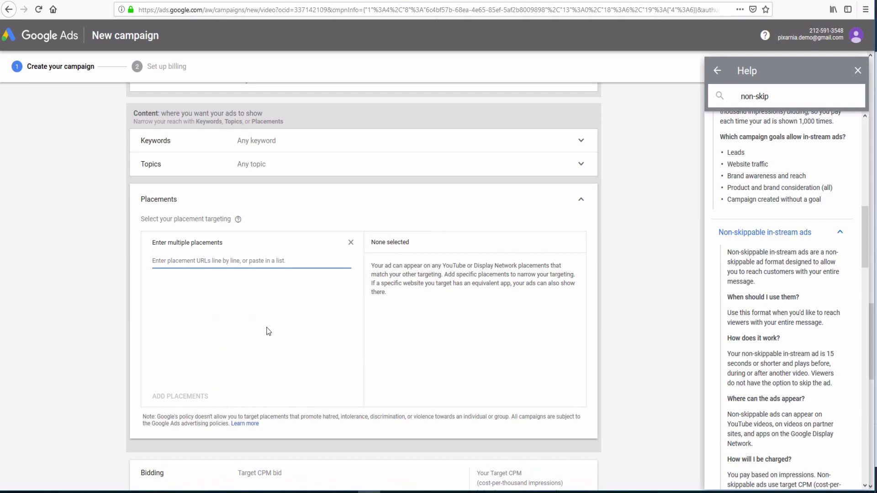
{"action": "key", "text": "ctrl+v"}
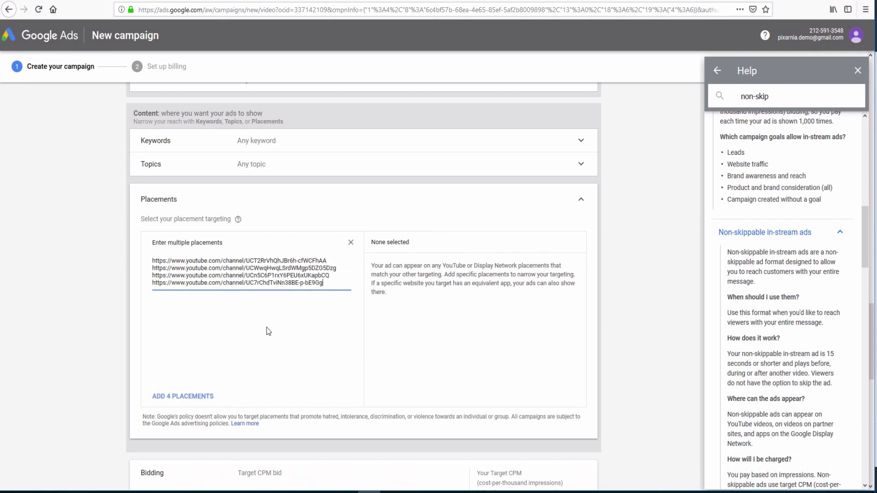
{"action": "left_click", "coordinate": [183, 396]}
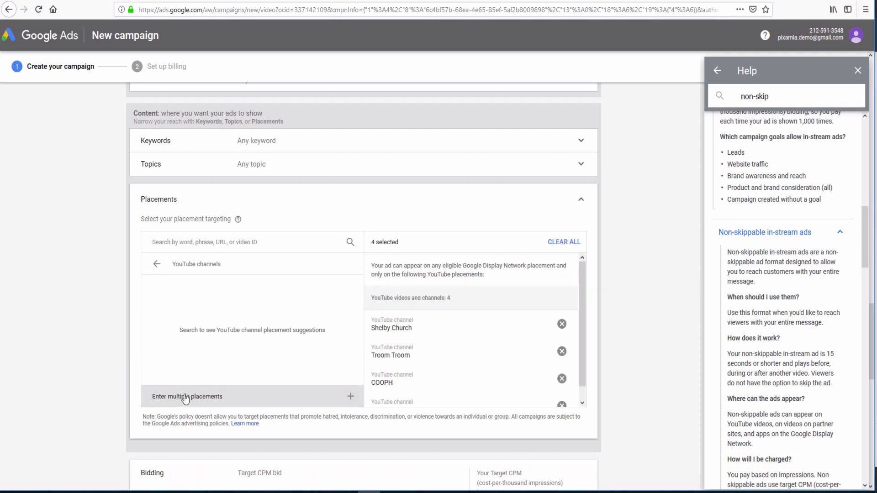
{"action": "scroll", "coordinate": [470, 338], "scroll_direction": "down", "scroll_amount": 1}
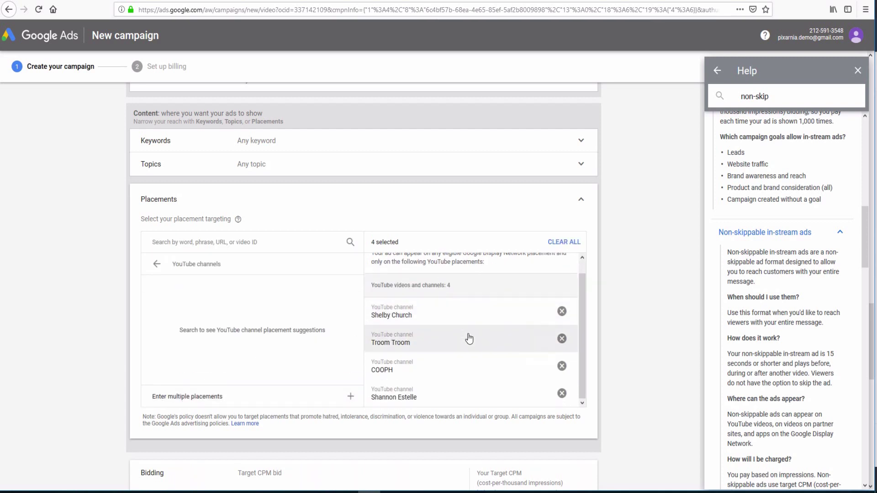
{"action": "scroll", "coordinate": [469, 338], "scroll_direction": "down", "scroll_amount": 1}
{"action": "scroll", "coordinate": [473, 297], "scroll_direction": "up", "scroll_amount": 2}
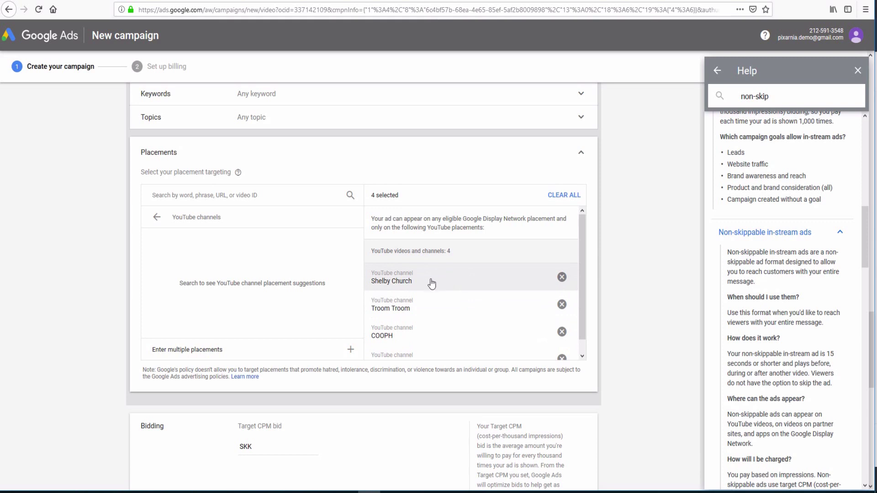
{"action": "scroll", "coordinate": [431, 284], "scroll_direction": "down", "scroll_amount": 1}
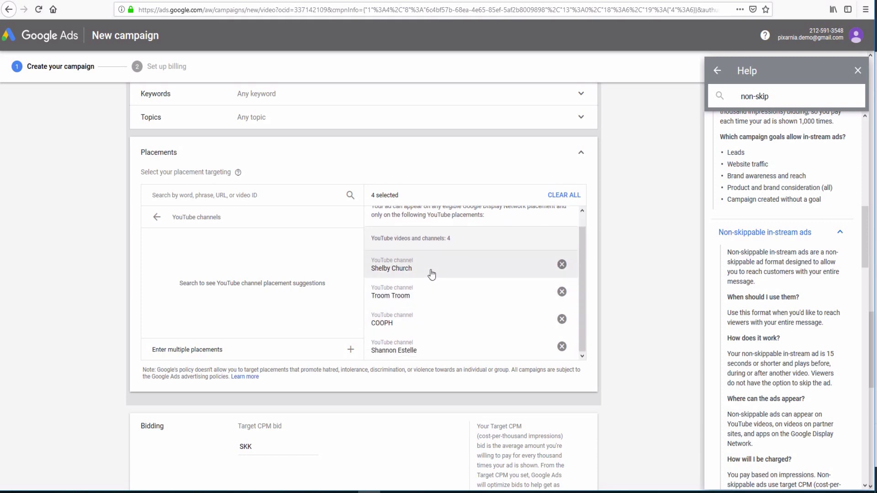